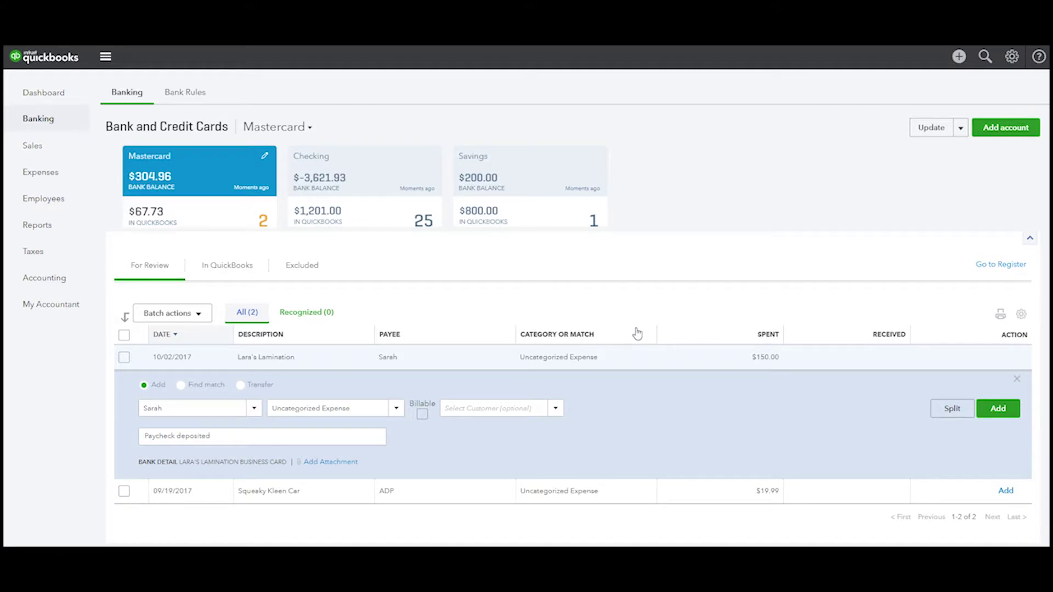
Open the Lara's Lamination transaction of 10/02/2017 for splitting
click(643, 325)
click(1017, 379)
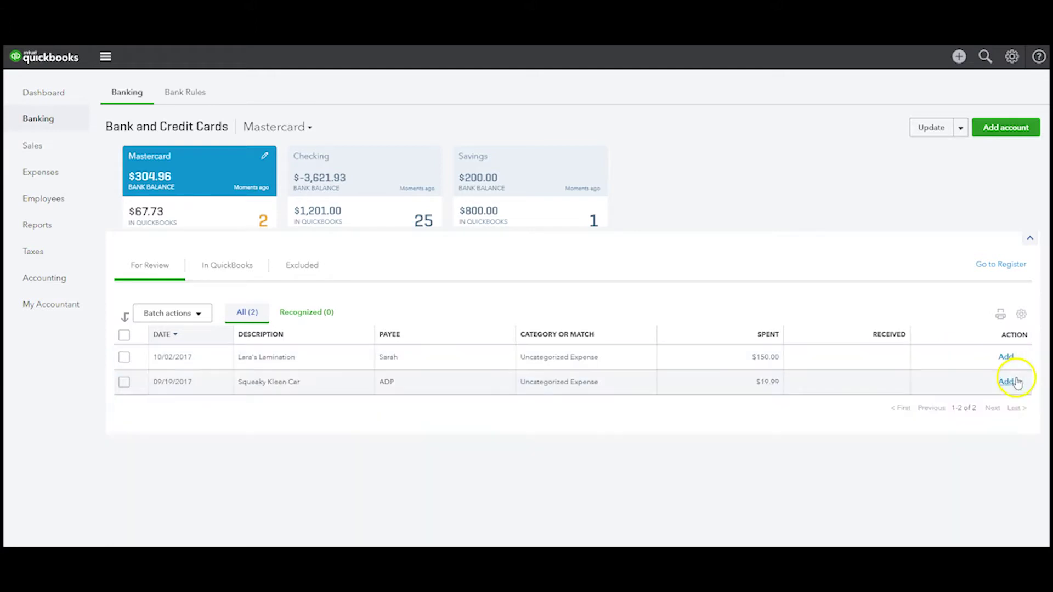
click(631, 362)
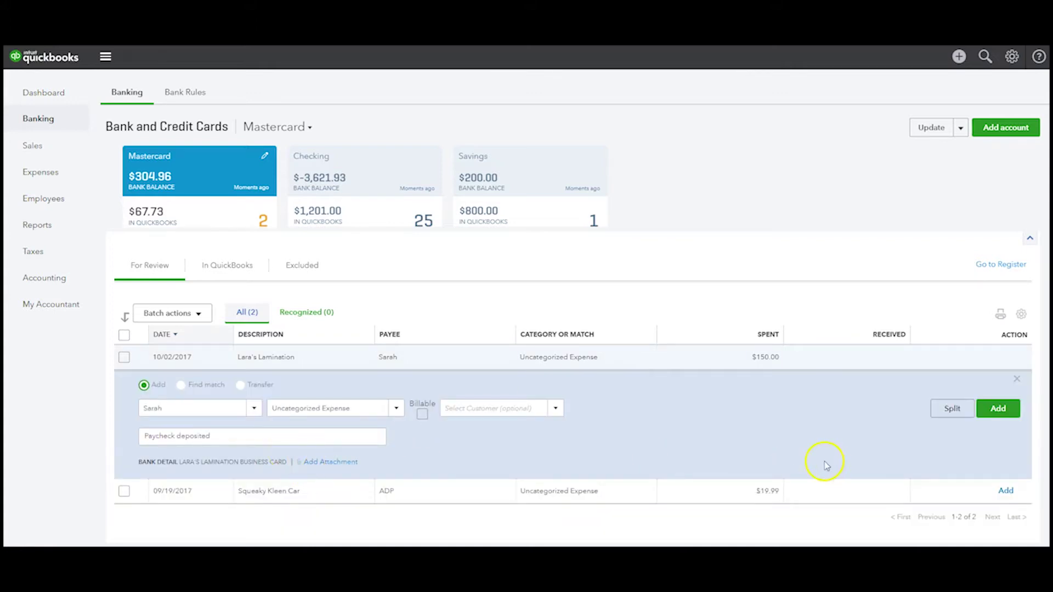
click(949, 411)
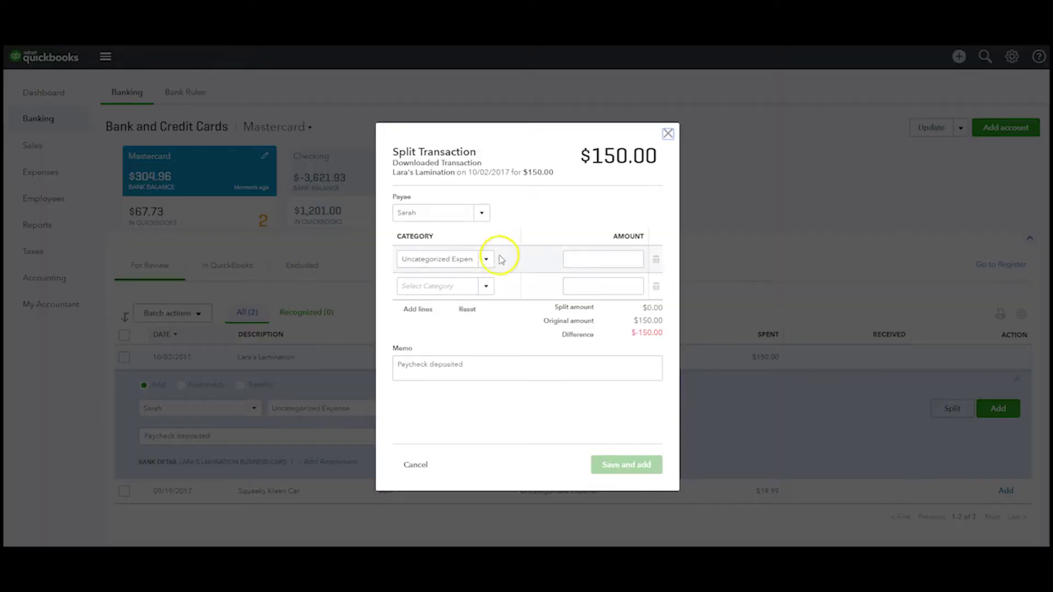
Start adding a new account as the category of the first split line
click(481, 262)
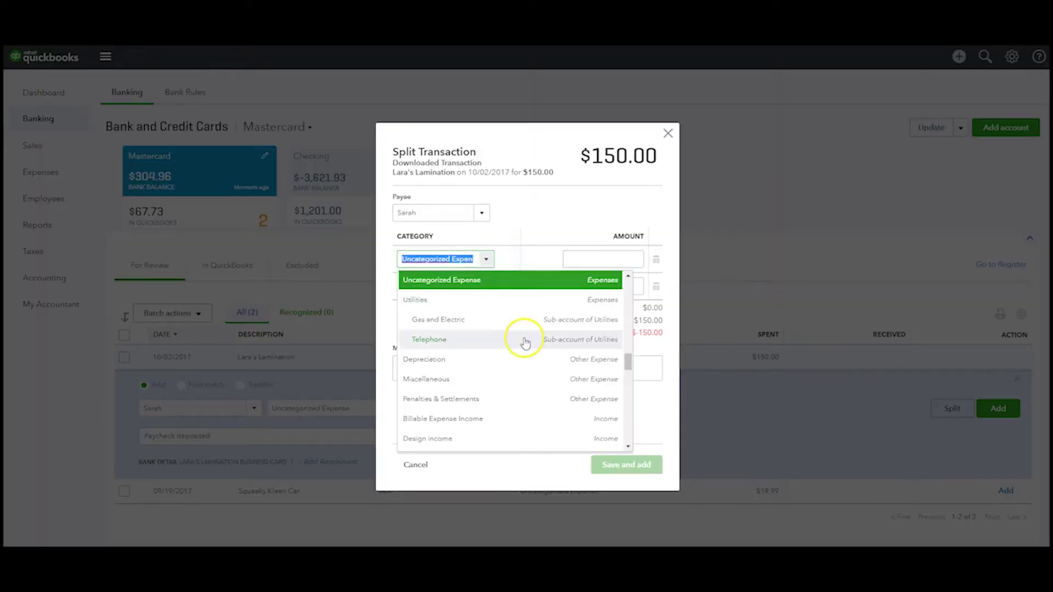
scroll(525, 342, up, 3)
scroll(525, 342, up, 1)
scroll(525, 343, up, 10)
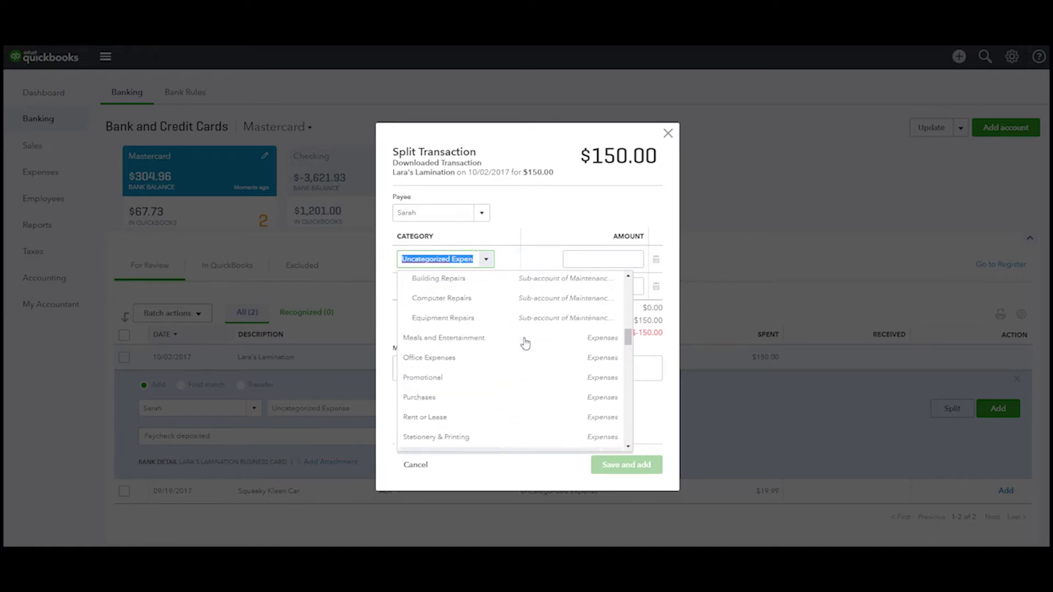
scroll(526, 342, up, 2)
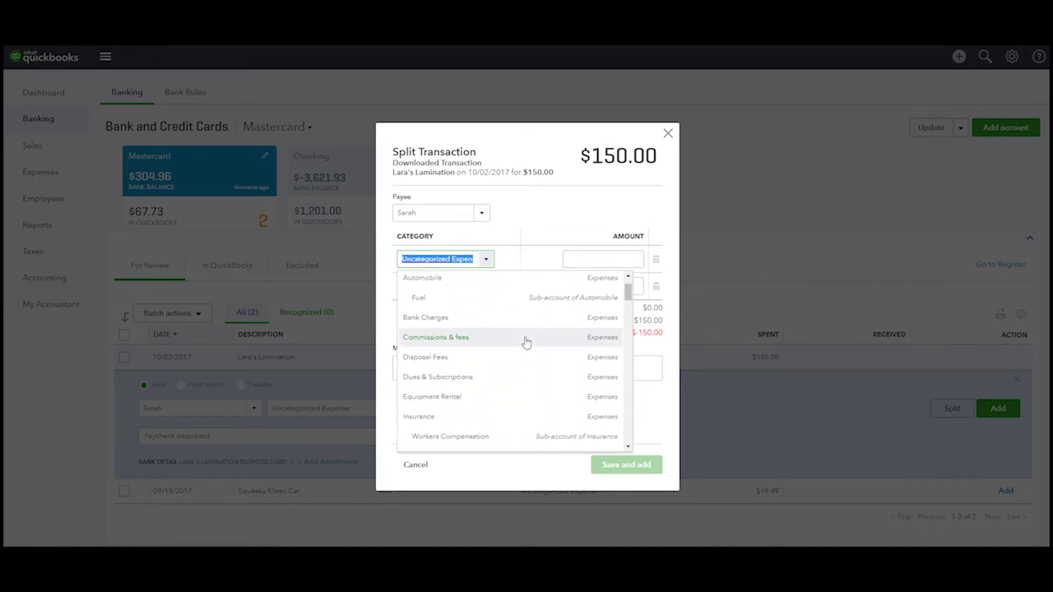
drag(629, 287, 631, 294)
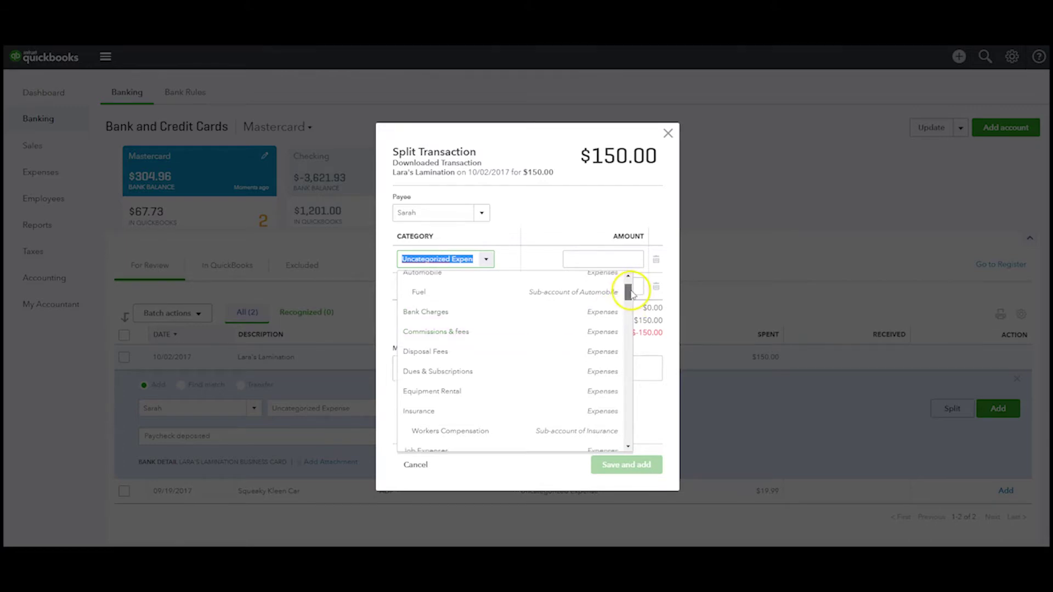
mouse_move(631, 294)
mouse_down()
mouse_move(624, 383)
mouse_move(608, 292)
mouse_move(629, 281)
mouse_up()
click(508, 283)
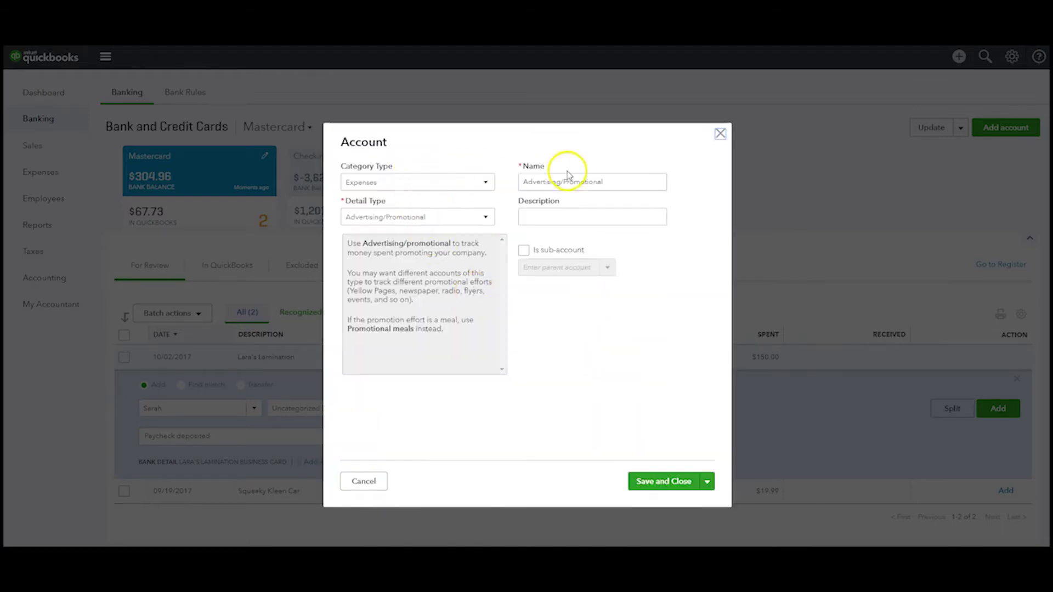
Name the new expense account Owner's Wages, save it, and set its split amount to 160
click(631, 181)
drag(631, 180, 448, 179)
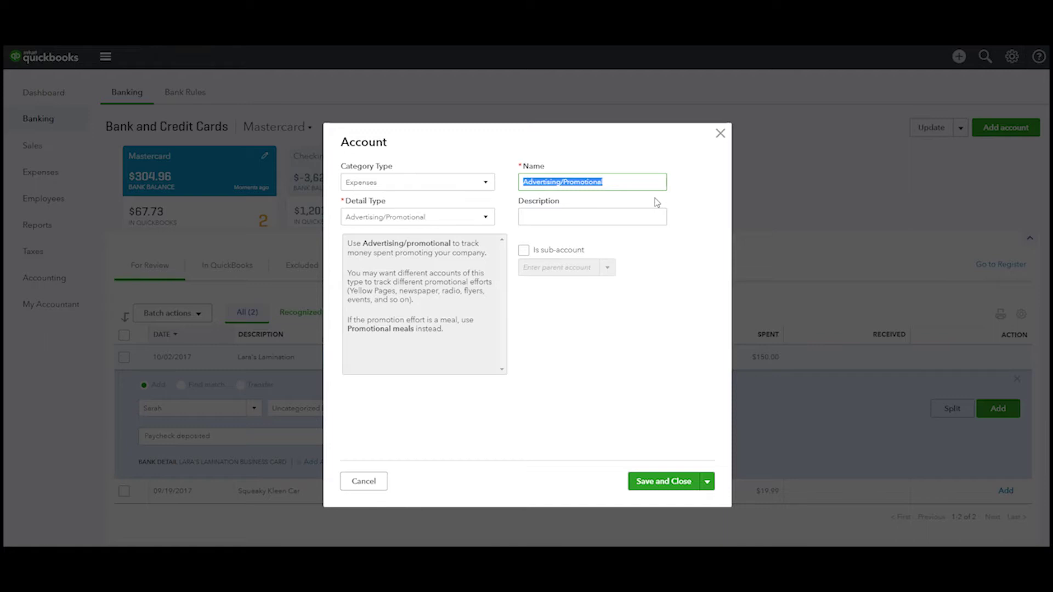
text(Owner)
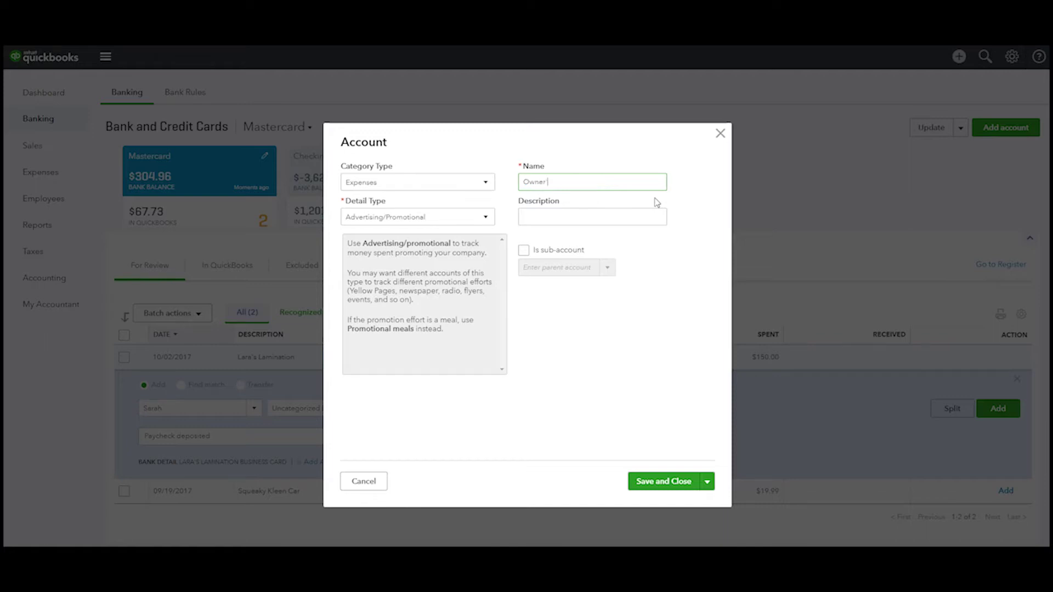
text('s Wages)
click(655, 481)
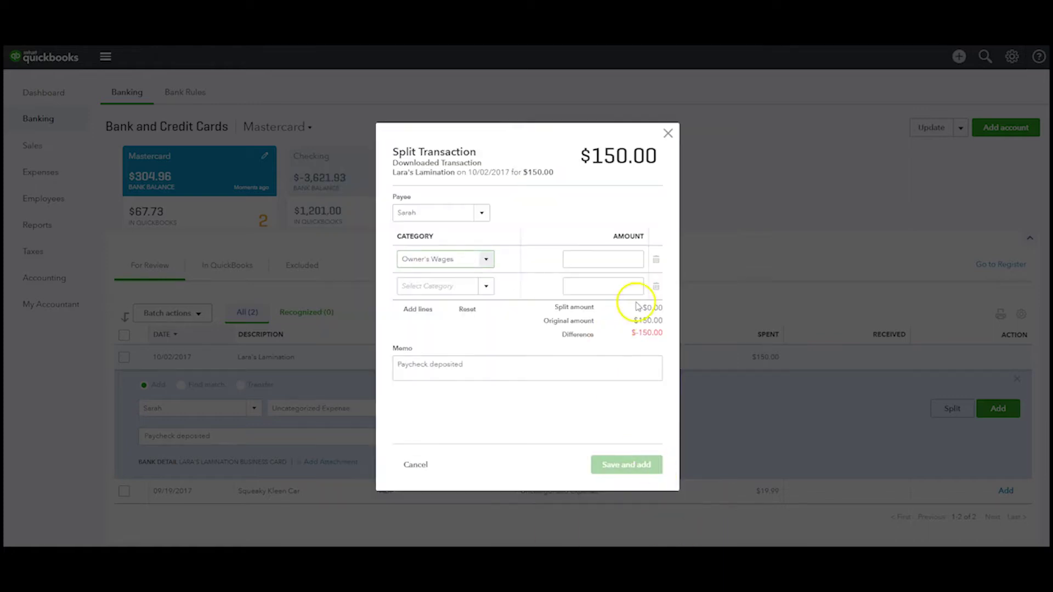
click(618, 262)
text(160)
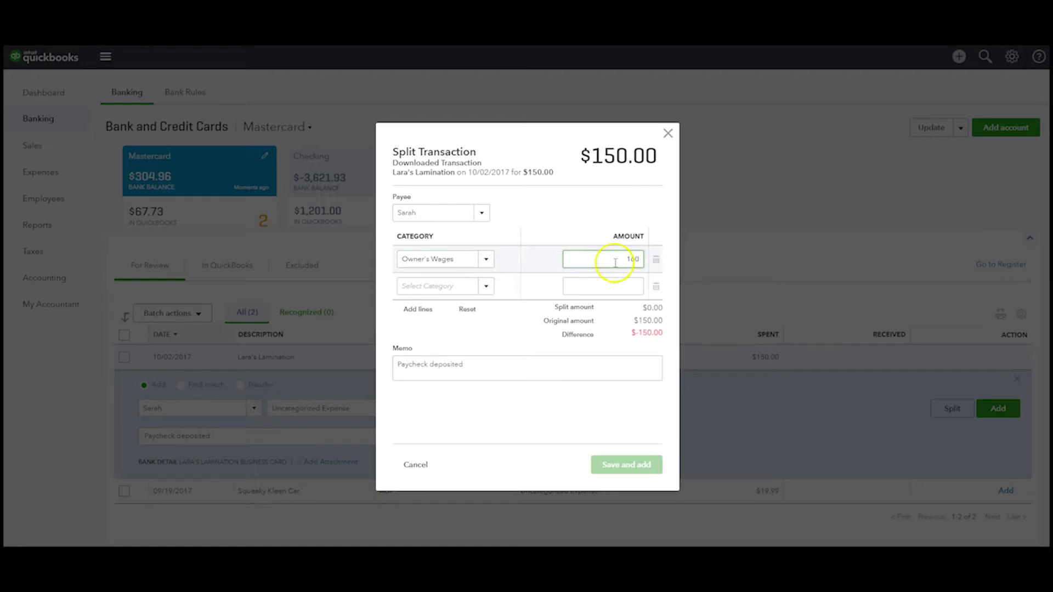
click(487, 286)
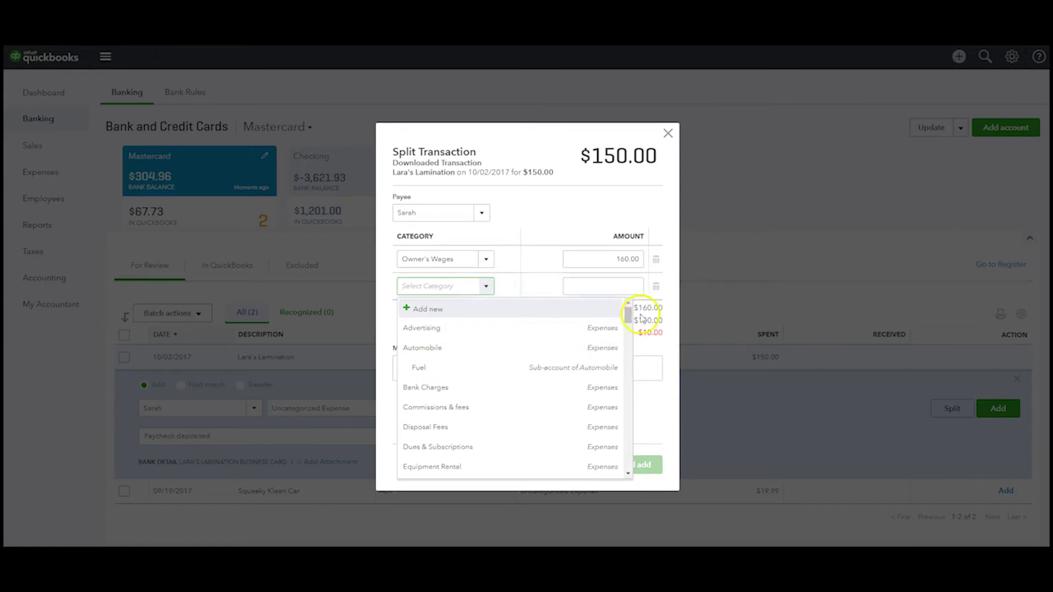
drag(632, 320, 636, 425)
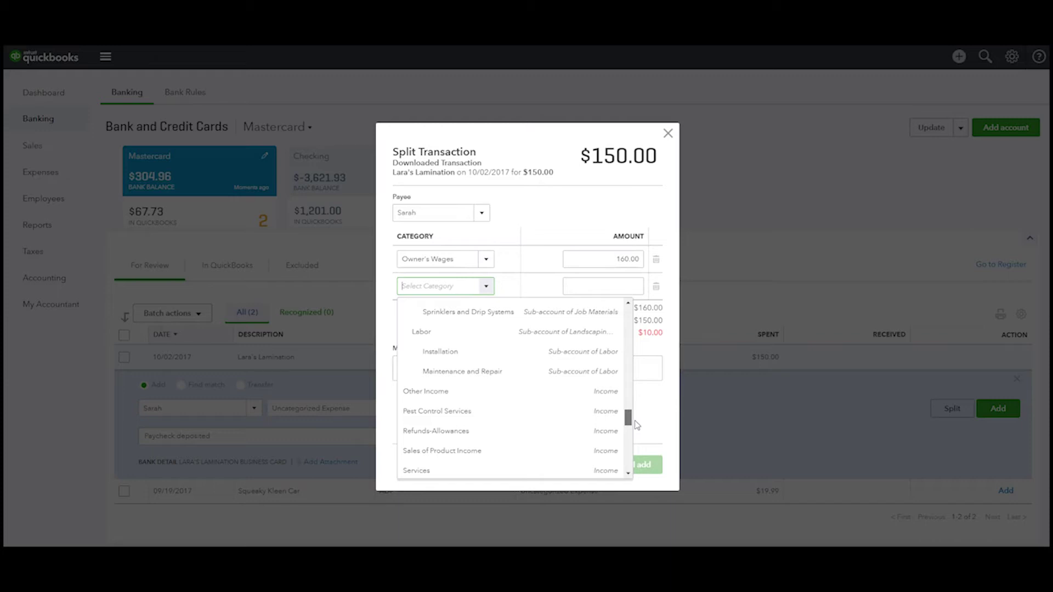
drag(636, 421, 635, 376)
right_click(637, 383)
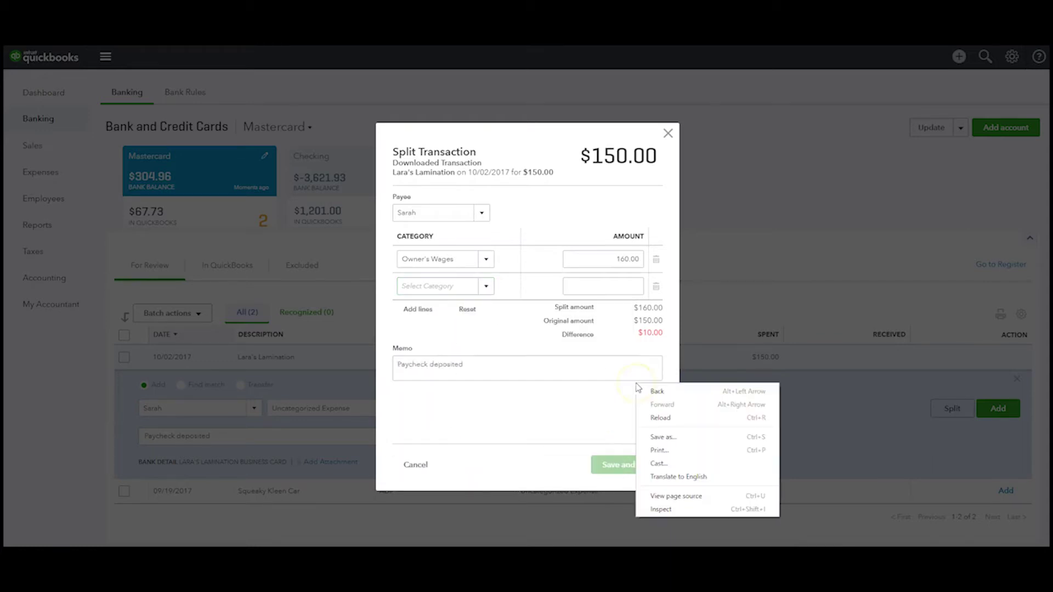
click(599, 393)
Create an Other Current Liabilities account with detail type Payroll Tax Payable as the second split line's category
click(486, 286)
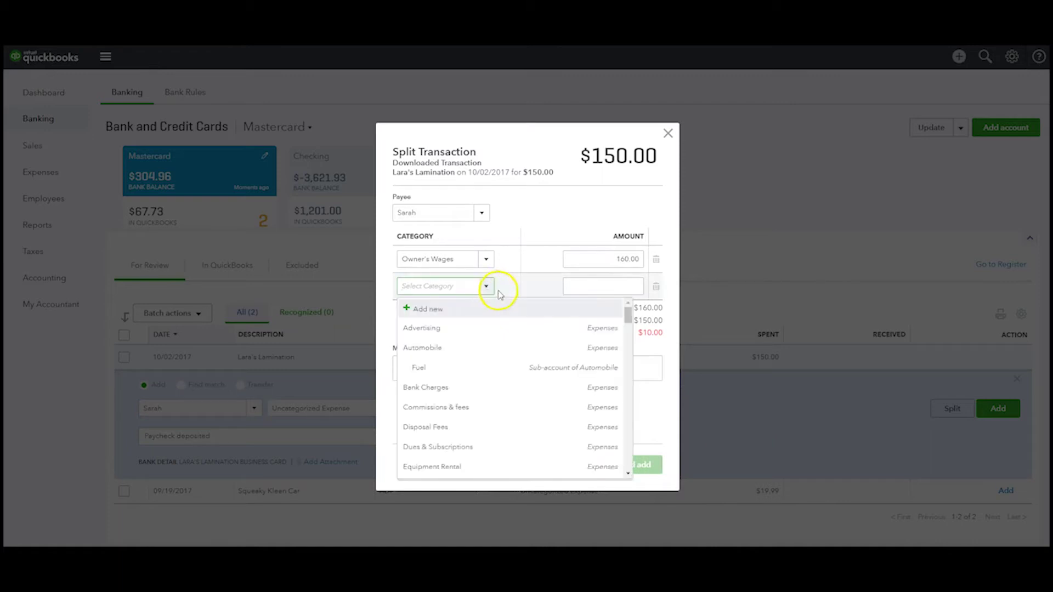
click(493, 310)
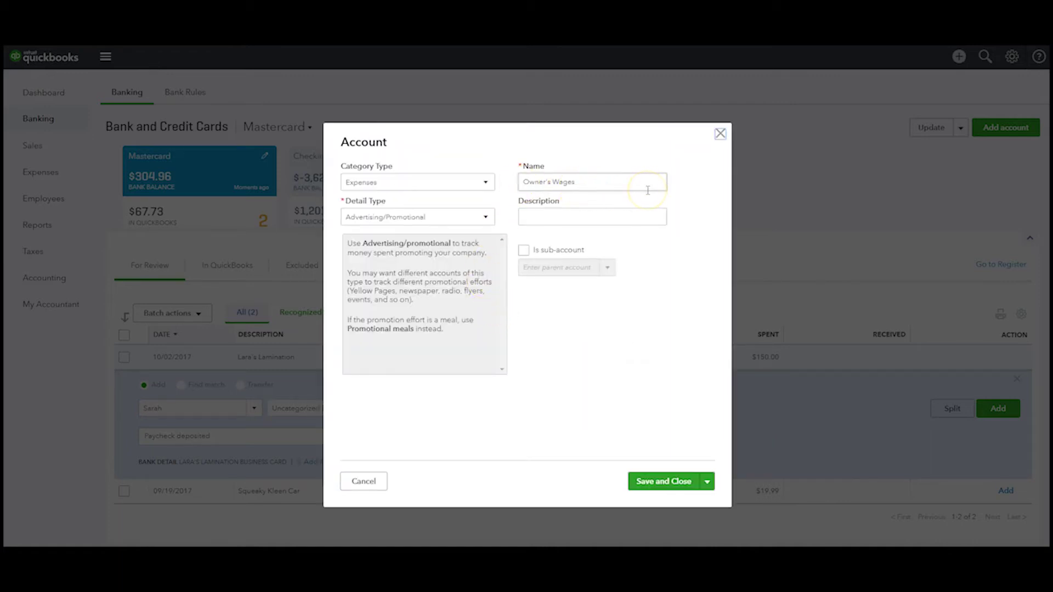
click(454, 181)
scroll(436, 301, down, 2)
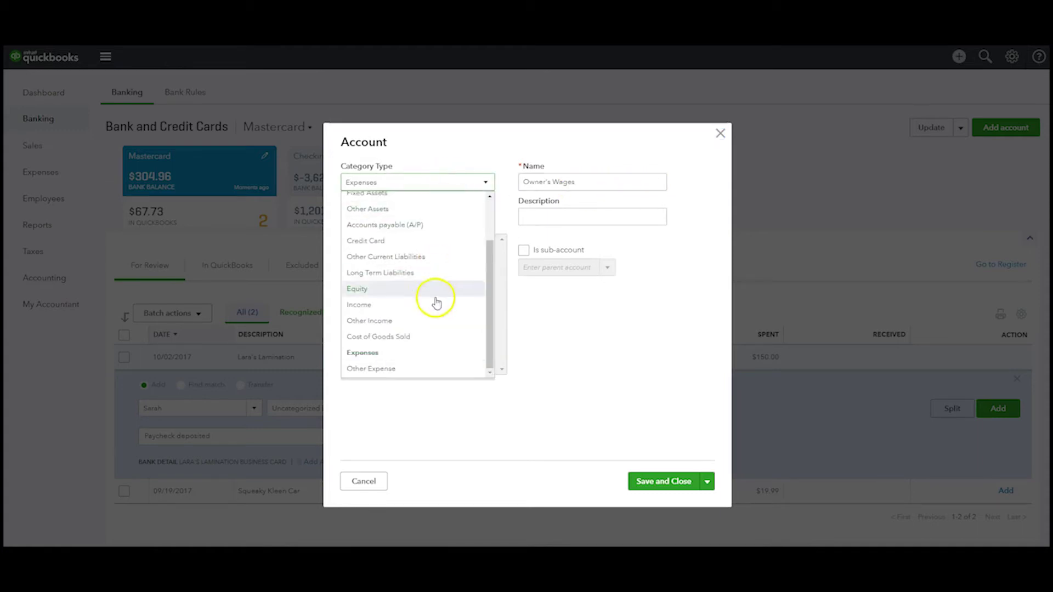
click(437, 264)
click(473, 224)
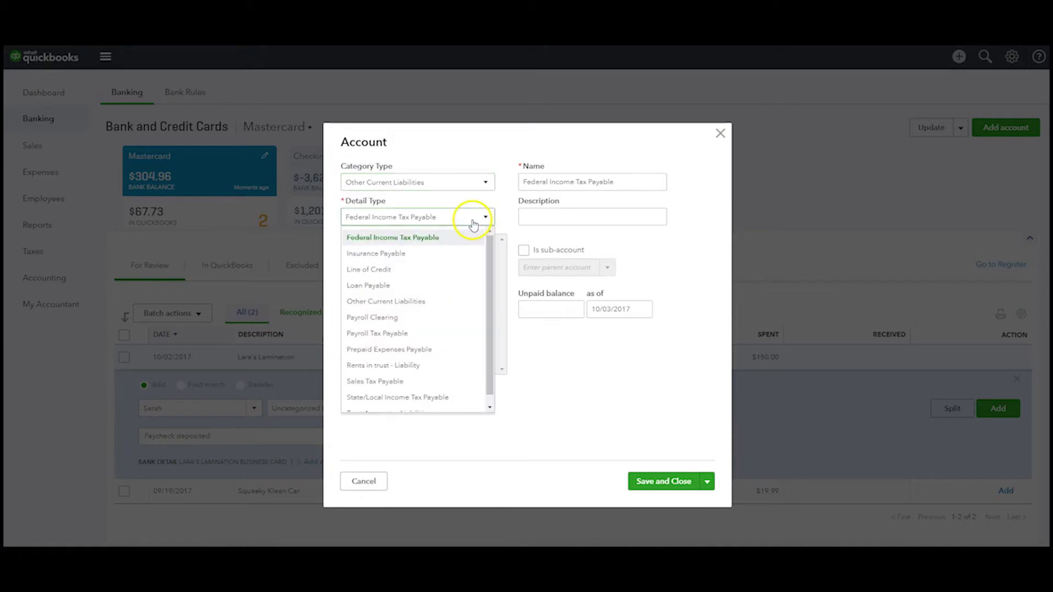
click(423, 333)
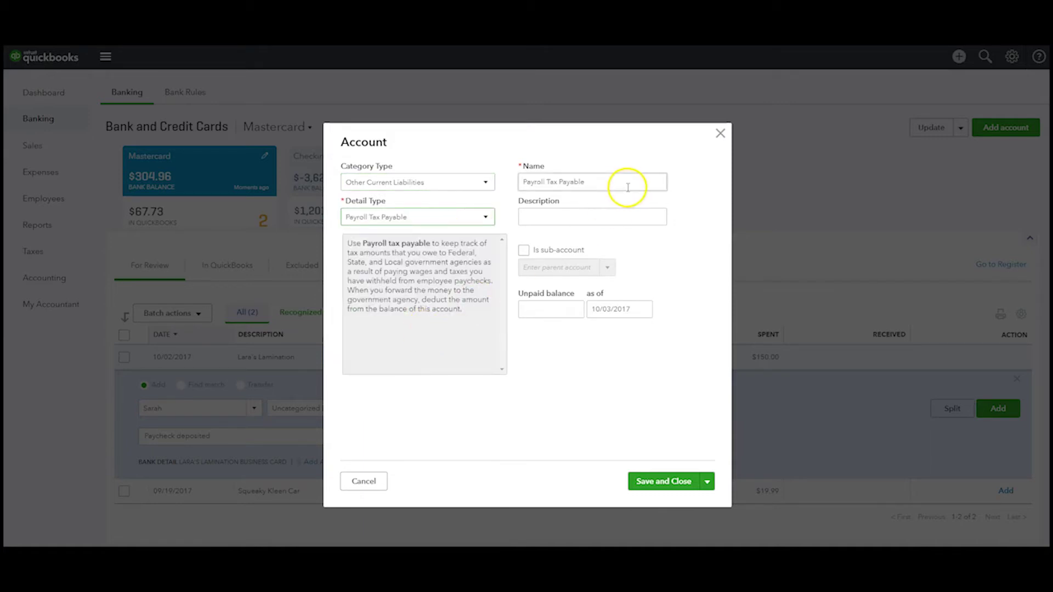
click(669, 481)
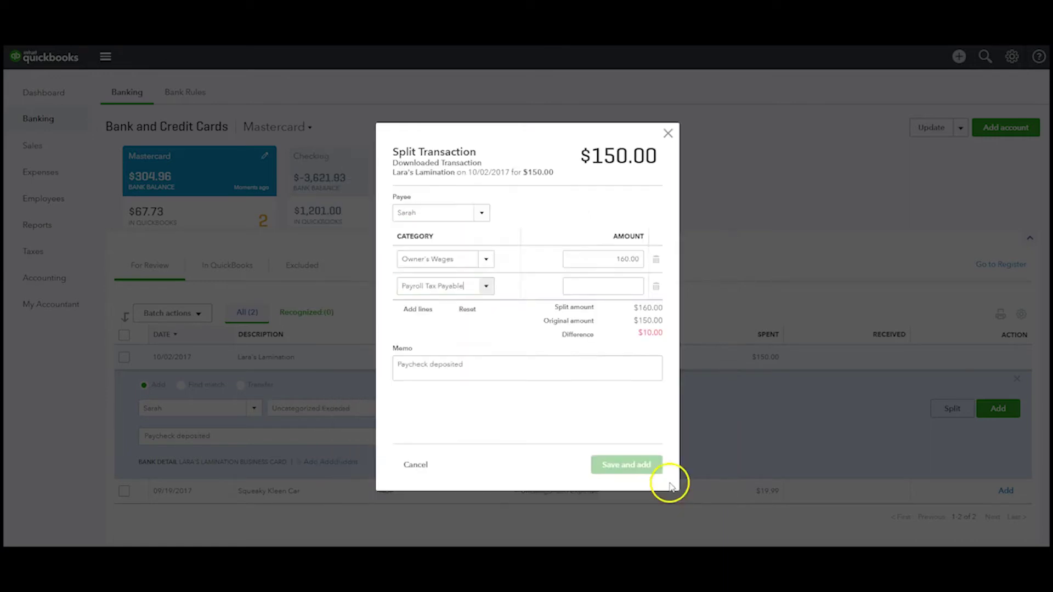
Set the Payroll Tax Payable line's amount to -10 and save and add the split transaction
click(599, 287)
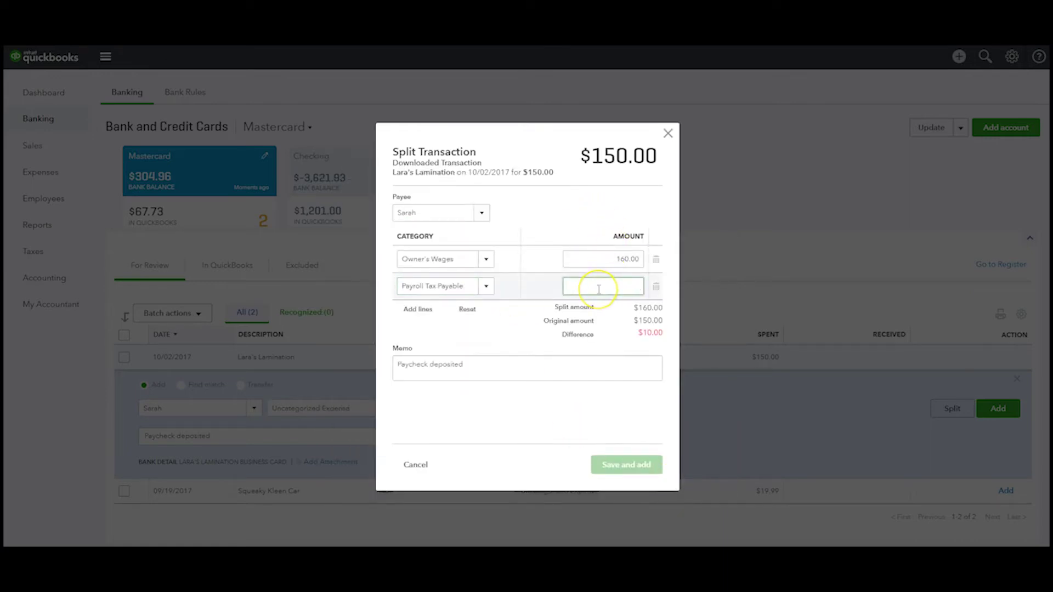
text(-10)
key(Tab)
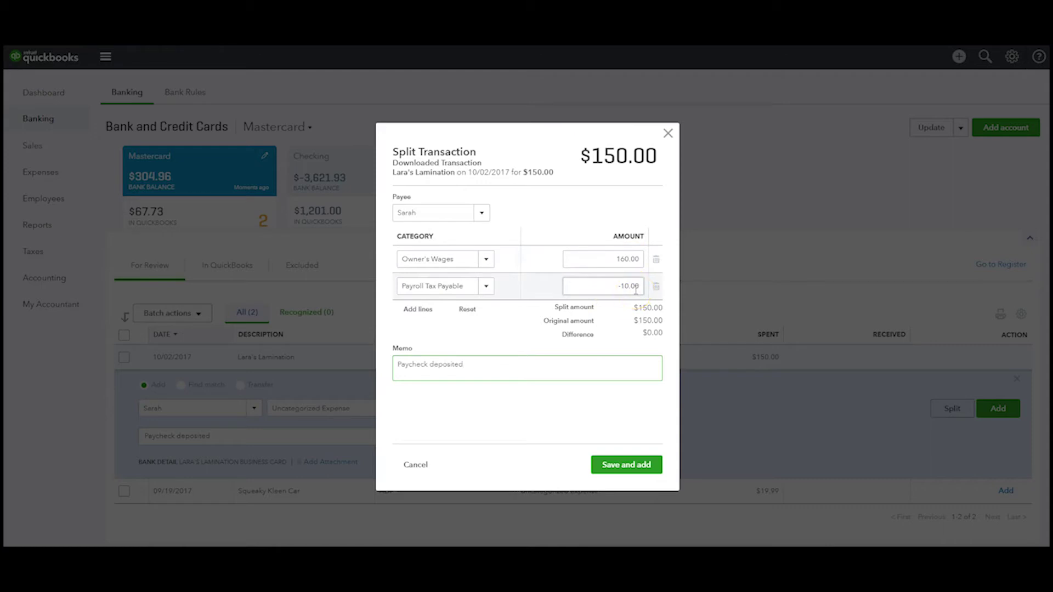
click(647, 464)
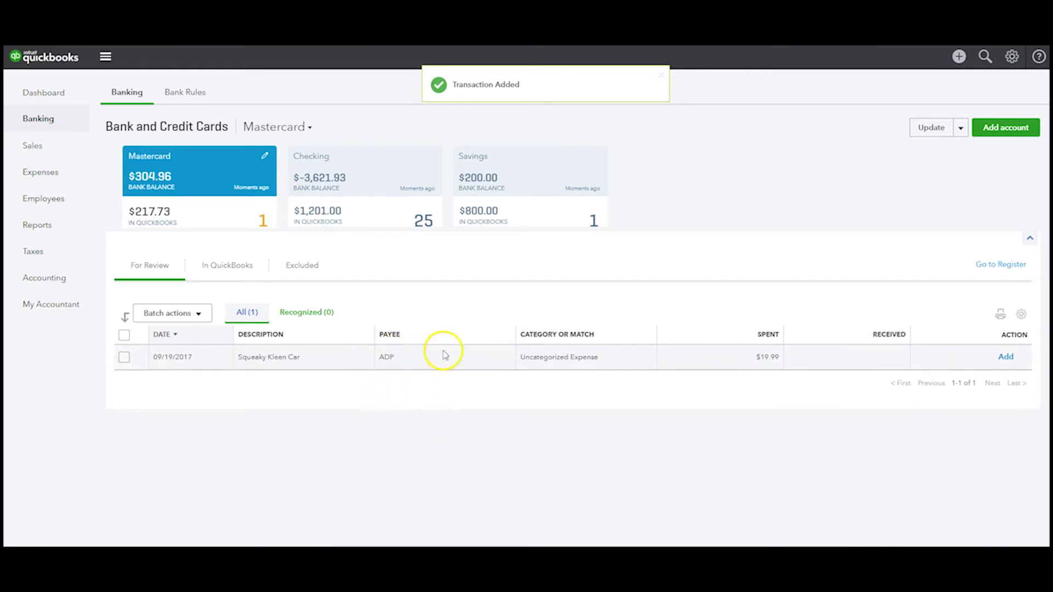
Split the Squeaky Kleen Car transaction, assigning 10 to Payroll Tax Payable on the first line
click(463, 355)
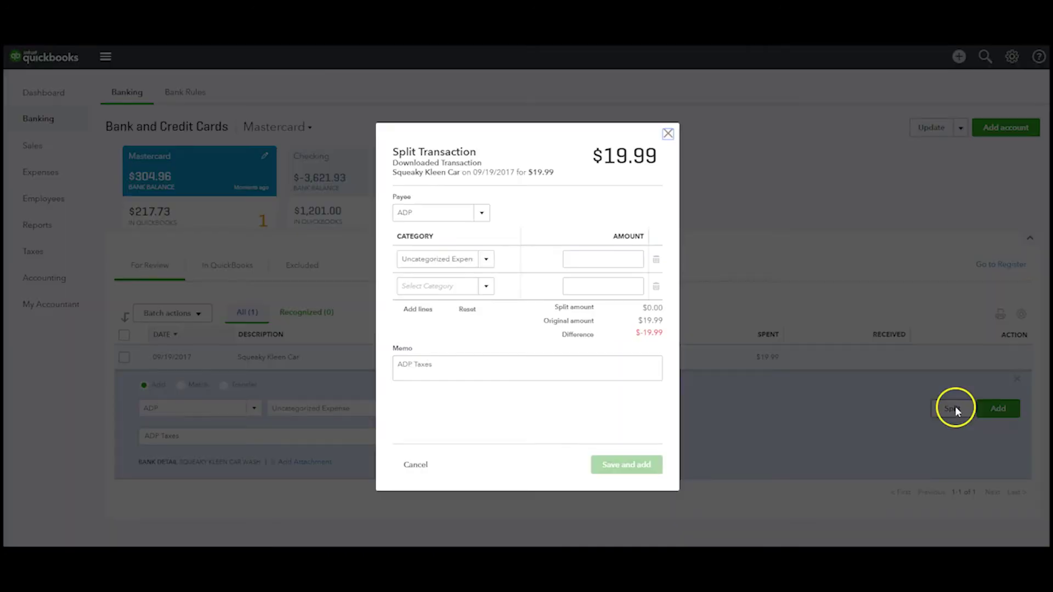
click(486, 260)
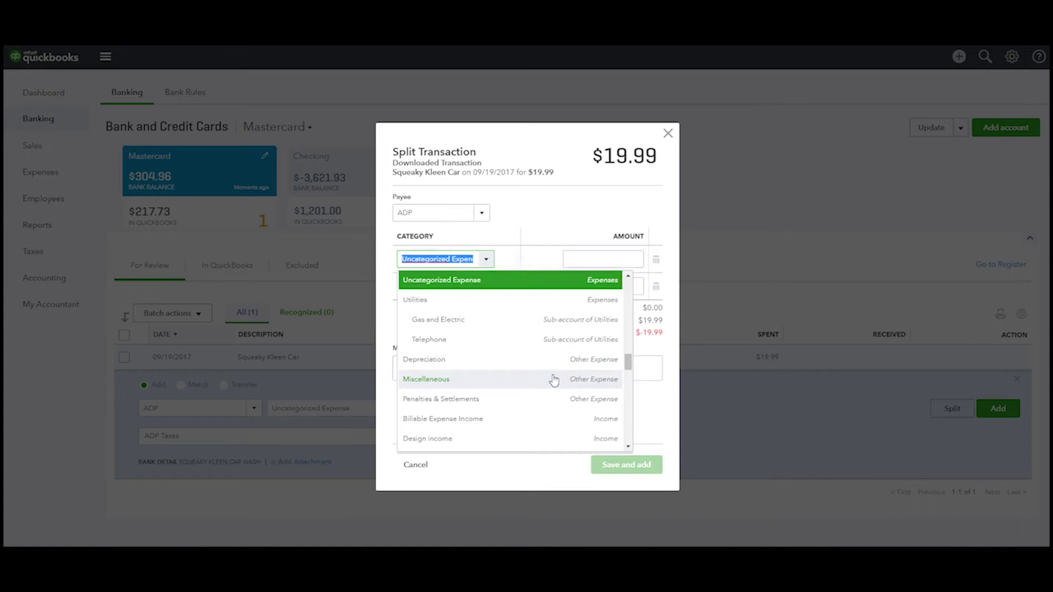
scroll(554, 380, down, 5)
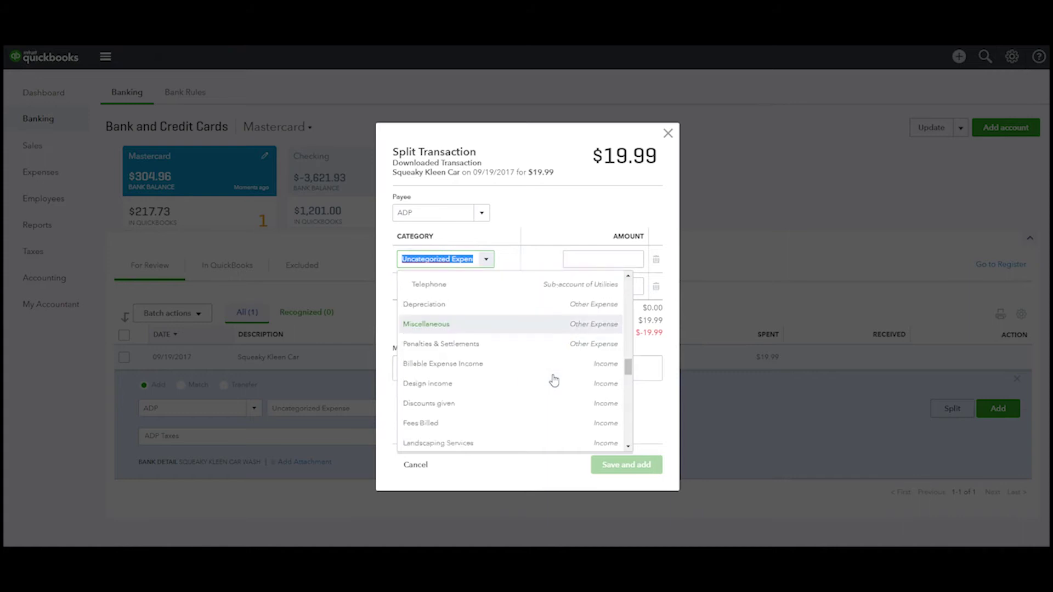
scroll(554, 380, down, 4)
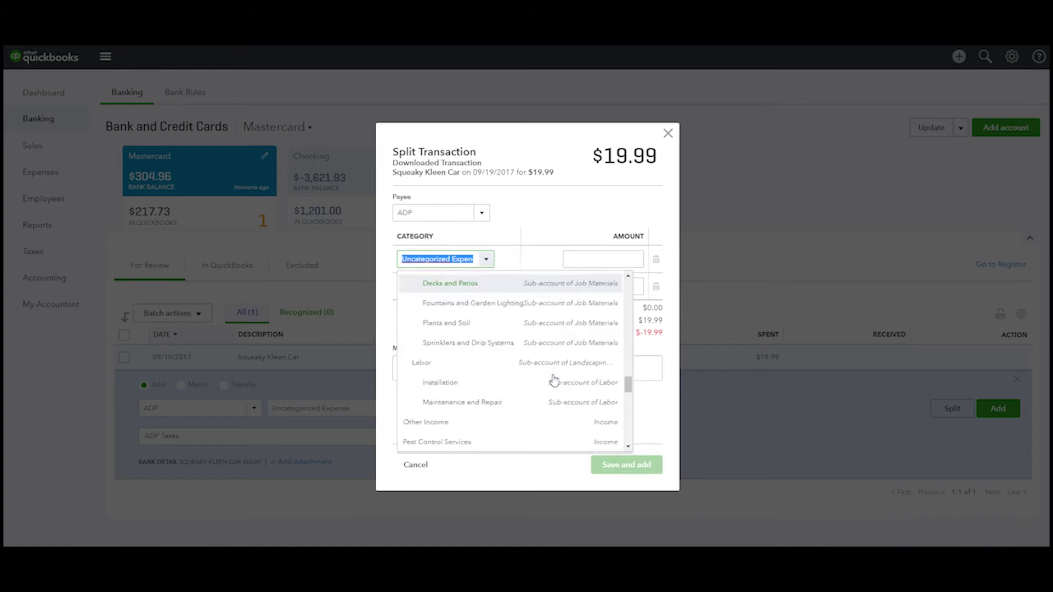
text(pay)
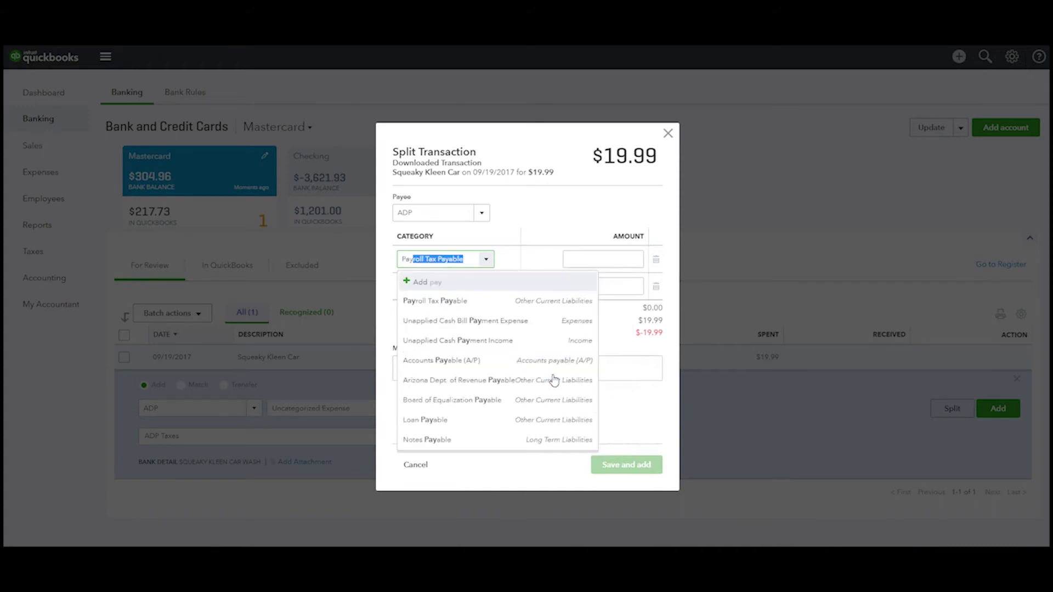
click(546, 310)
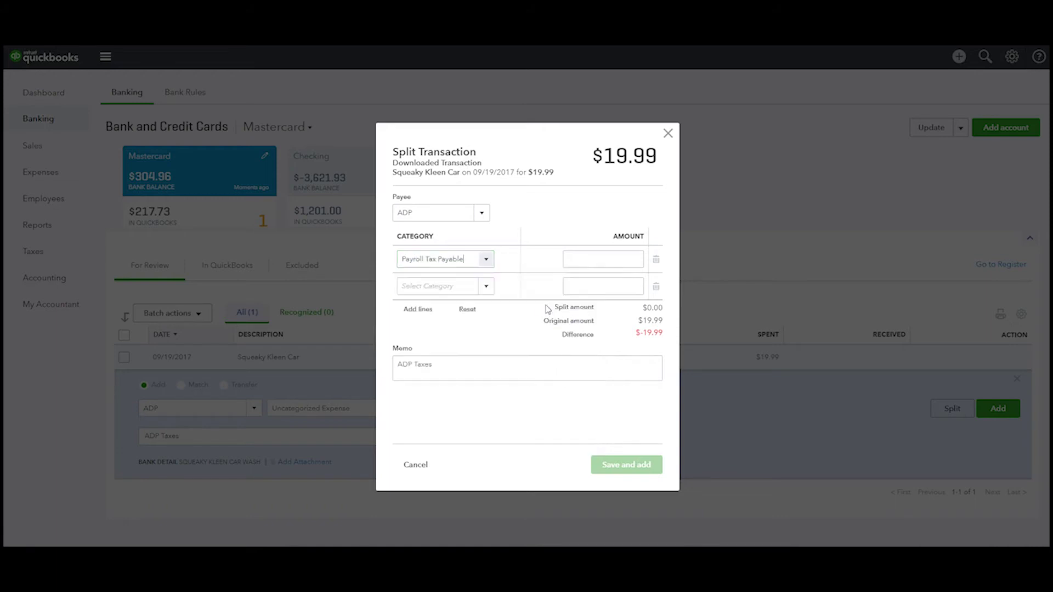
click(613, 254)
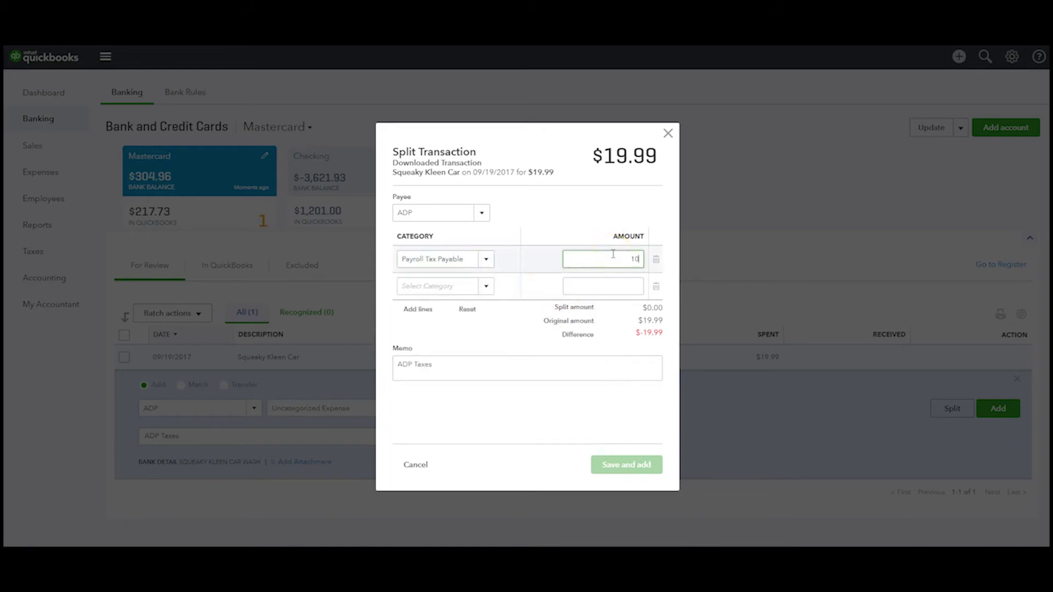
text(10)
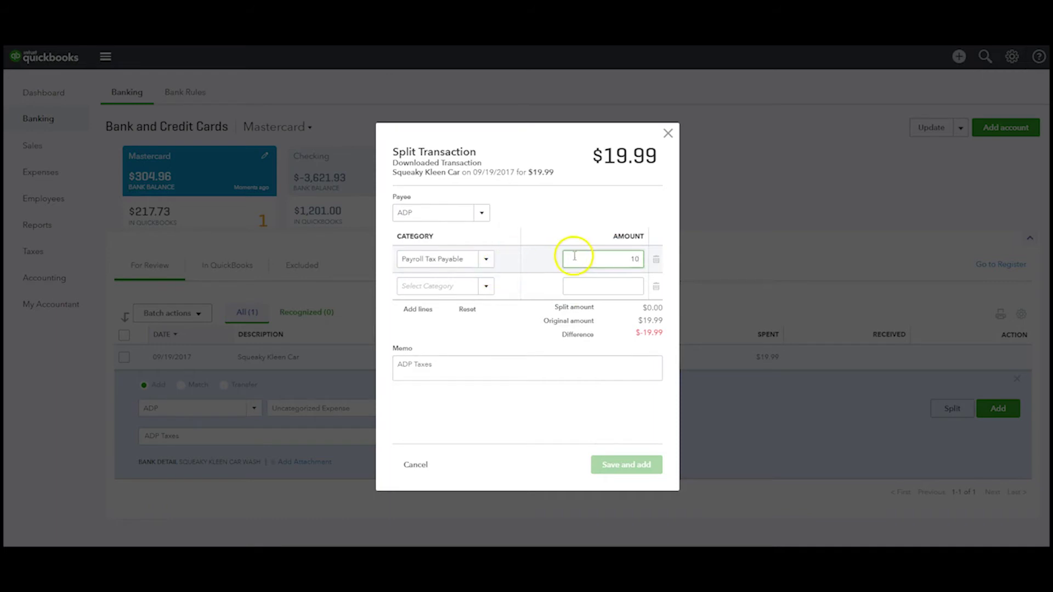
Start a new expense account for the second split line, with detail type Payroll Expenses and the name Payroll Tax Expenses
click(488, 287)
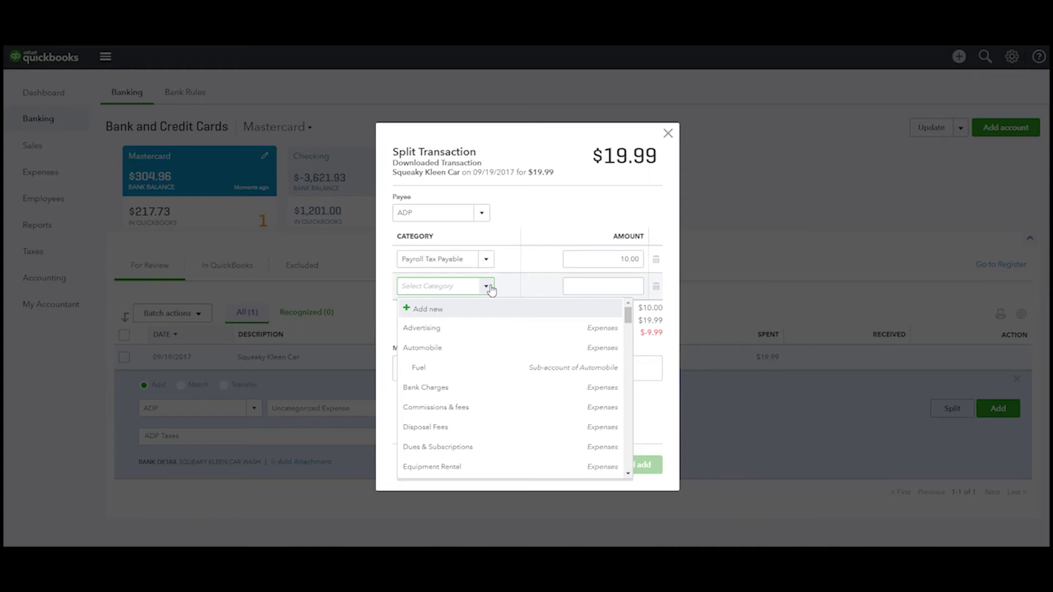
click(491, 290)
click(489, 289)
click(459, 310)
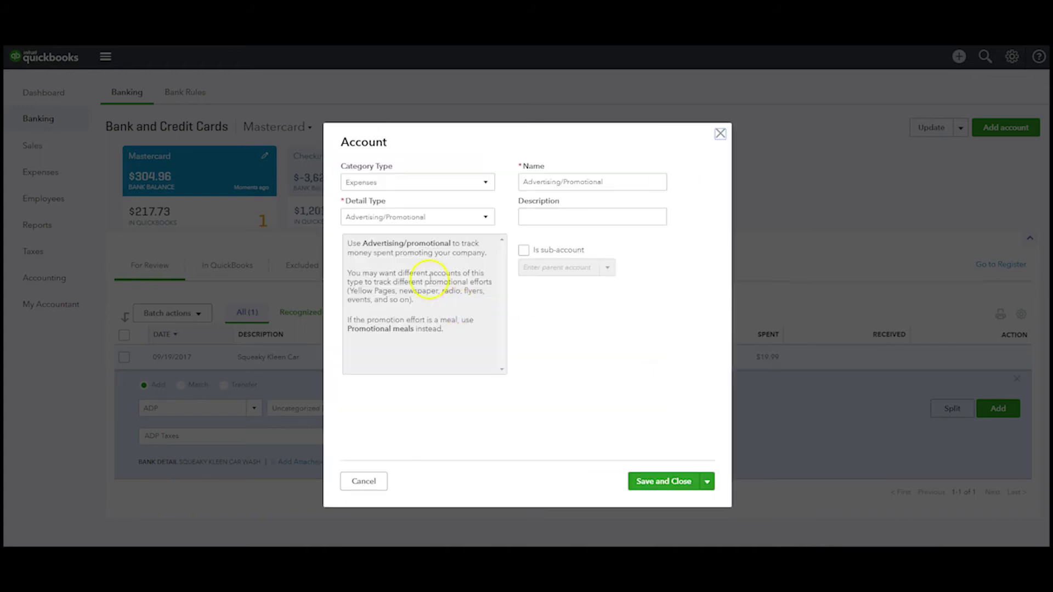
click(490, 217)
scroll(460, 288, down, 4)
scroll(449, 285, down, 1)
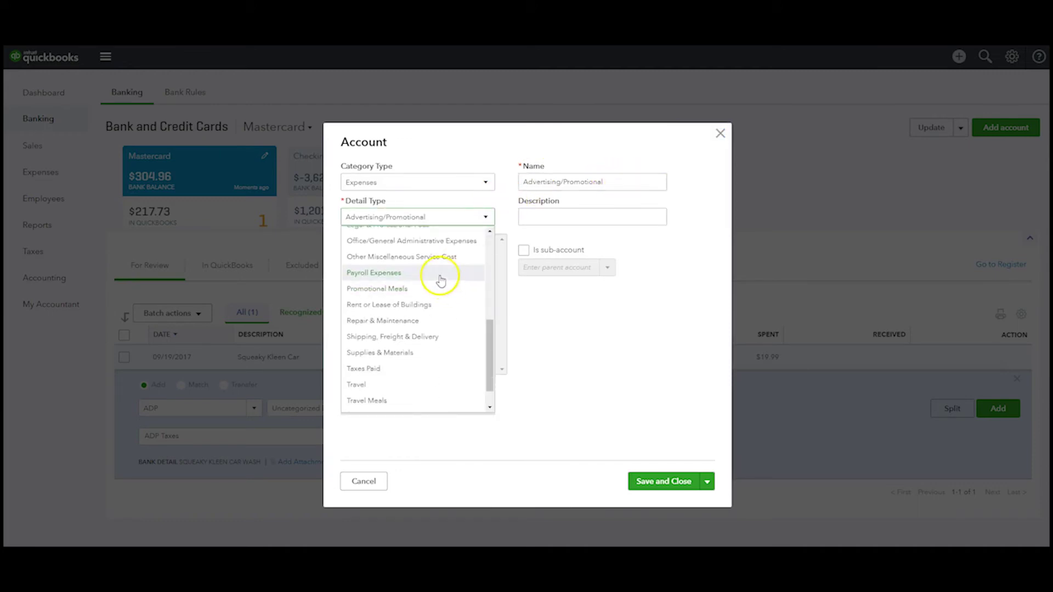
click(441, 277)
double_click(562, 182)
click(549, 184)
text(Tax Expenses)
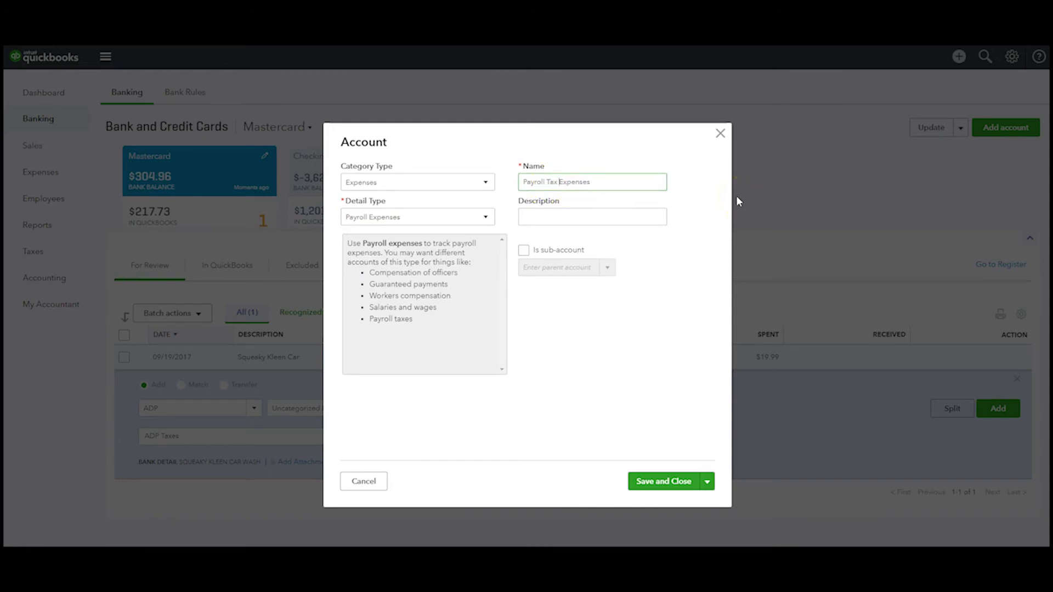
Make the Payroll Tax Expenses account a sub-account of Taxes & Licenses and save it
click(524, 250)
click(608, 267)
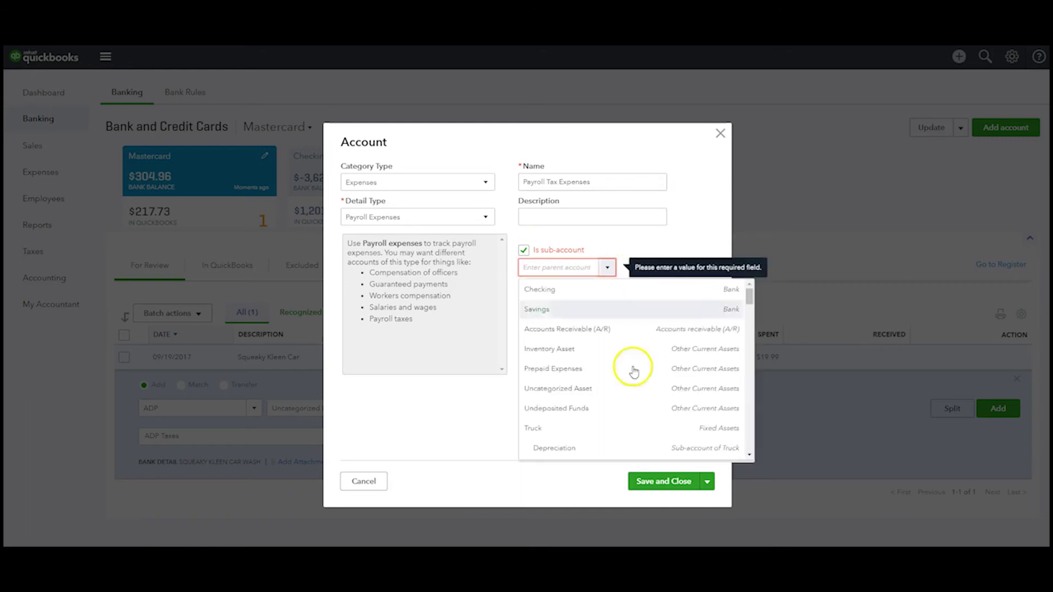
scroll(620, 416, down, 10)
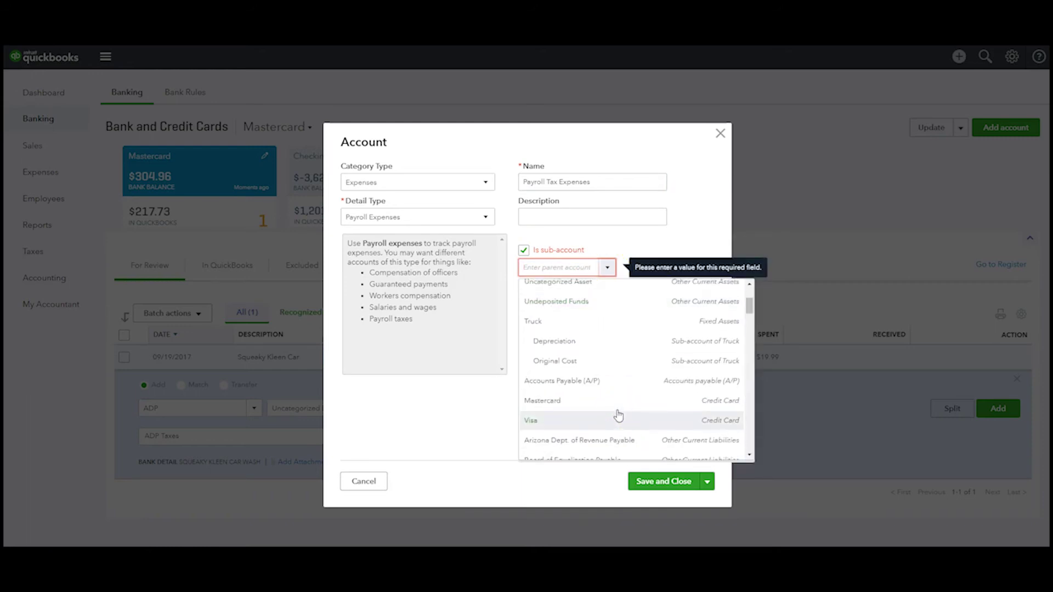
scroll(619, 416, down, 8)
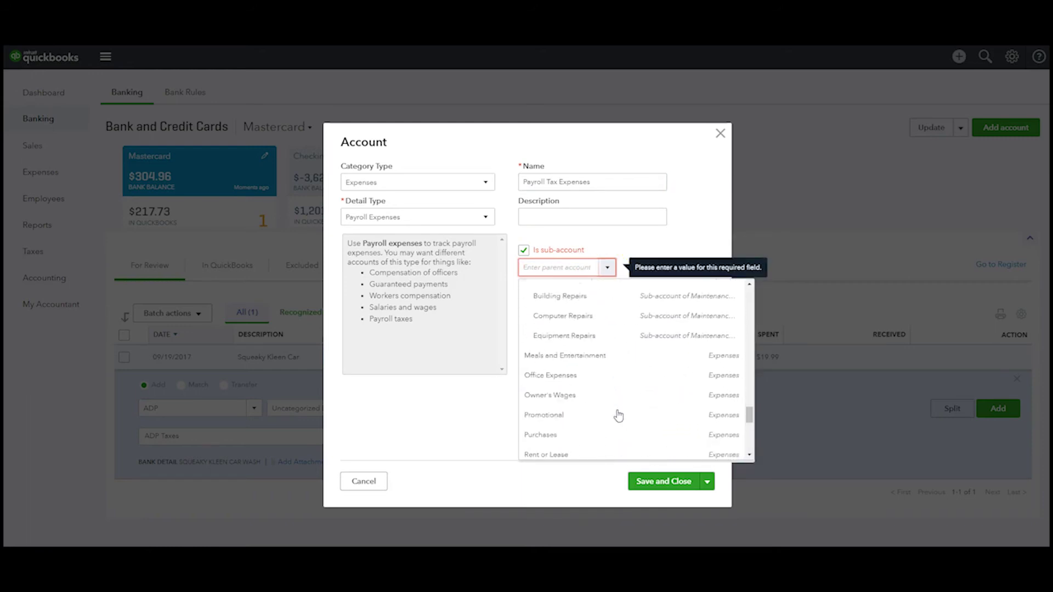
scroll(618, 416, down, 2)
click(586, 403)
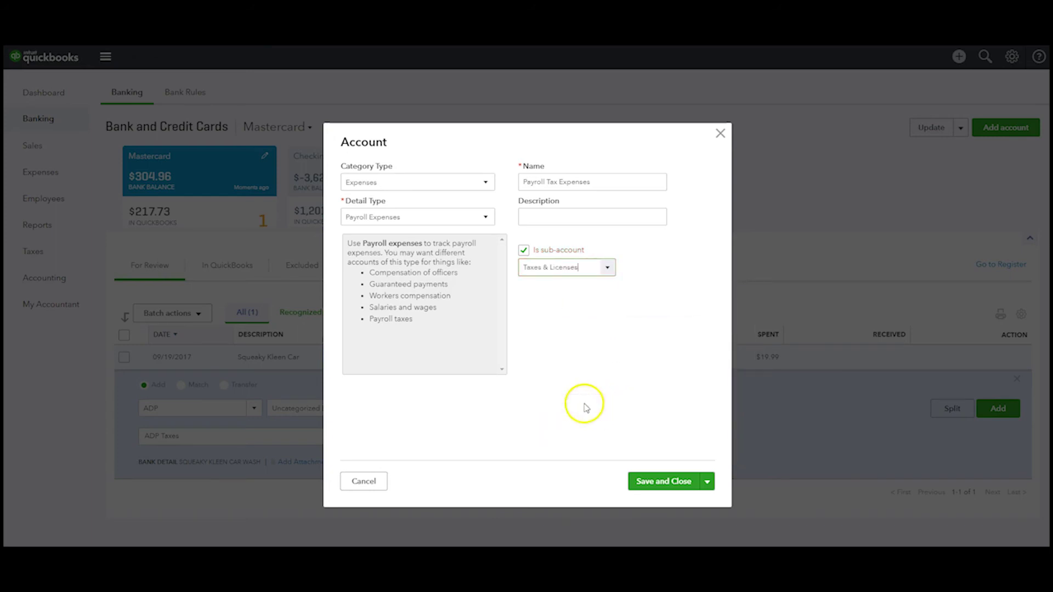
click(674, 483)
Set the Payroll Tax Expenses line's amount to 9.99 and save and add the split transaction
click(612, 283)
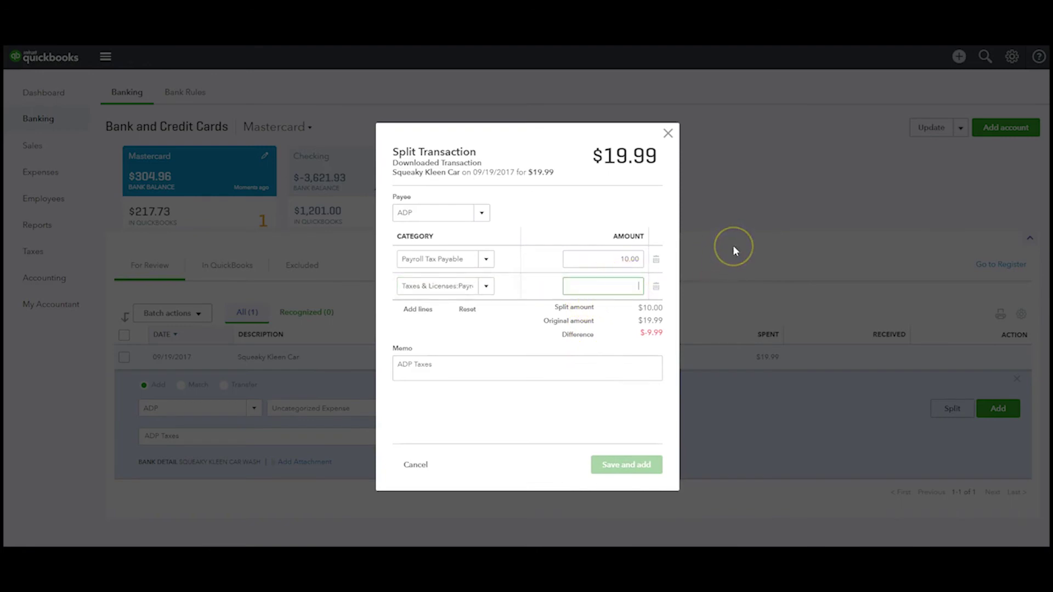
text(9.99)
key(Tab)
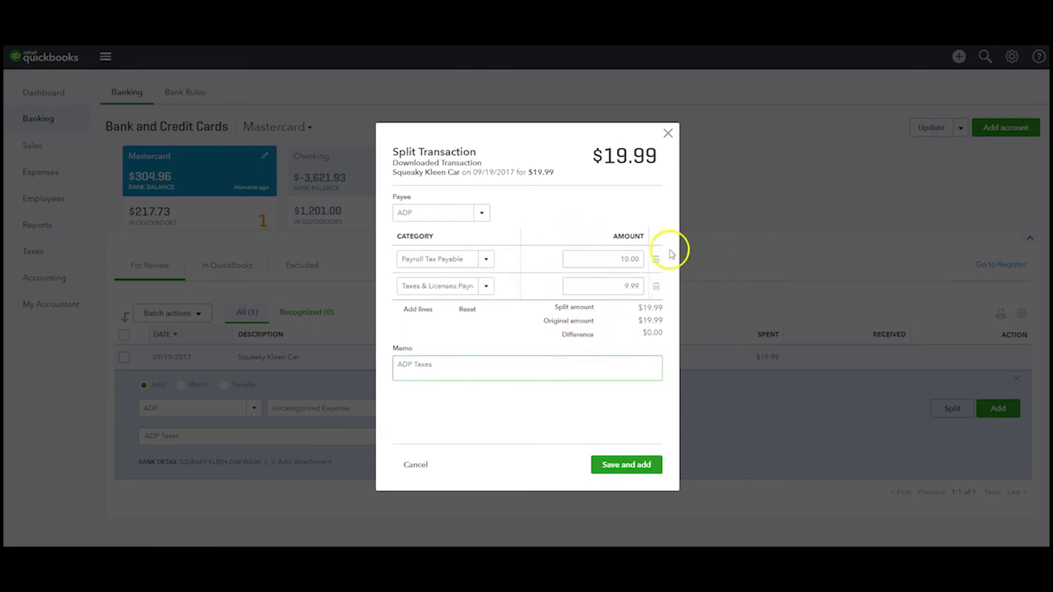
click(627, 322)
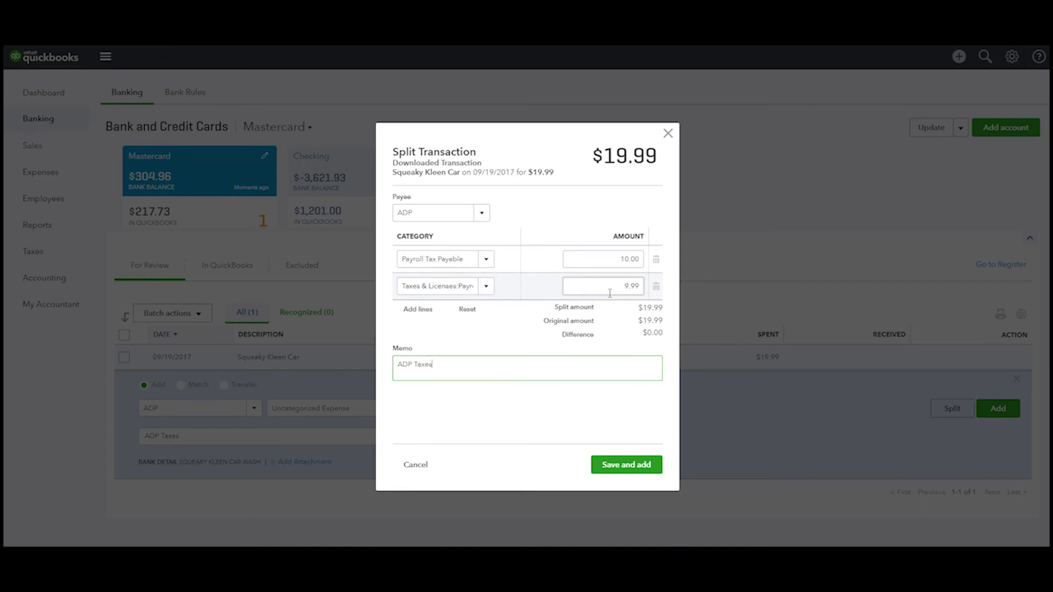
click(628, 464)
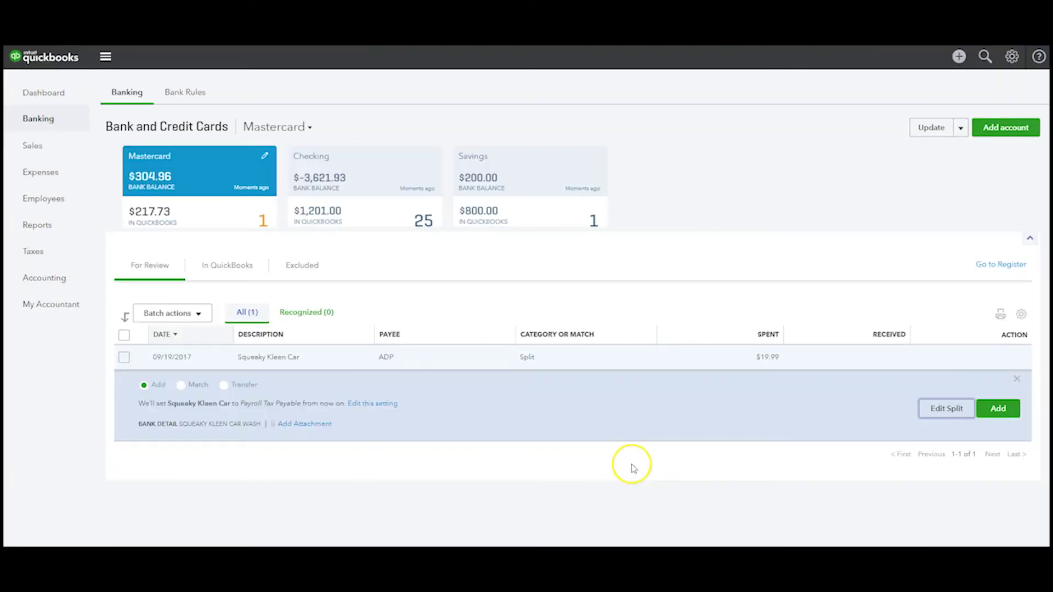
Run the Balance Sheet report and open the transactions behind the Payroll Tax Payable balance
click(32, 251)
click(38, 224)
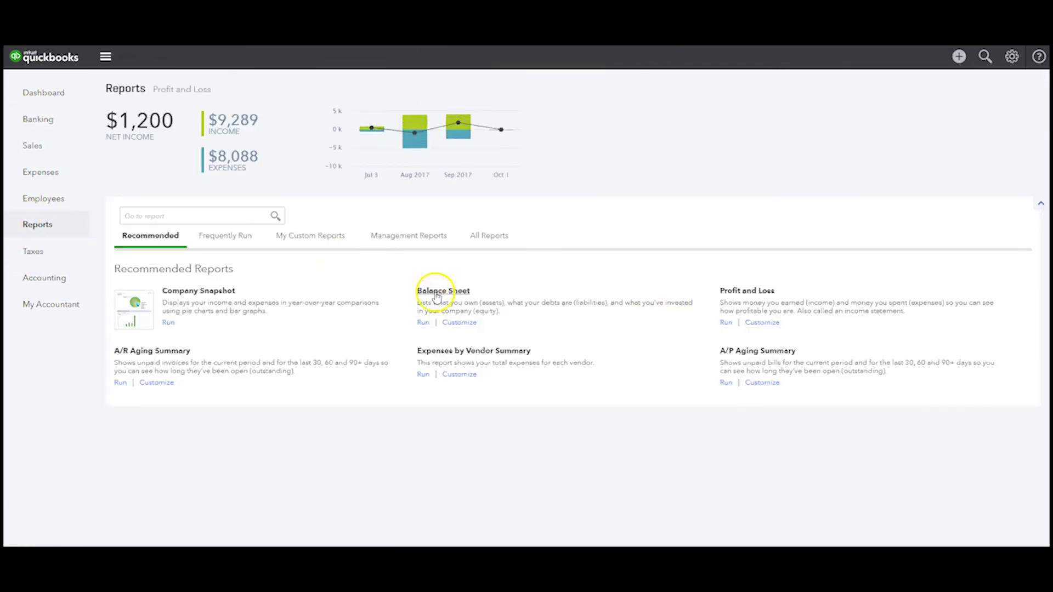
click(436, 294)
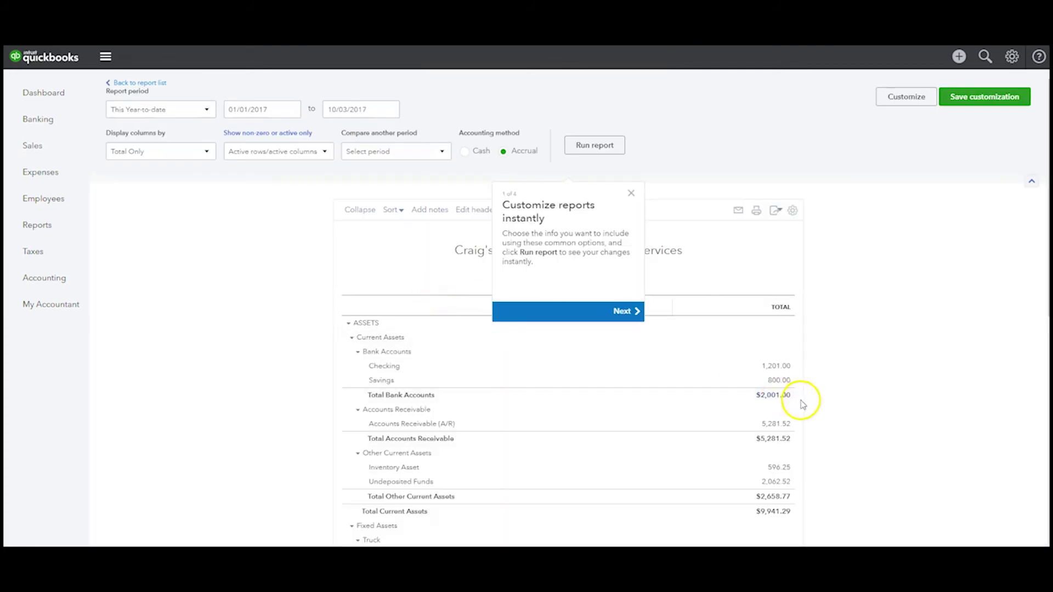
scroll(802, 404, down, 5)
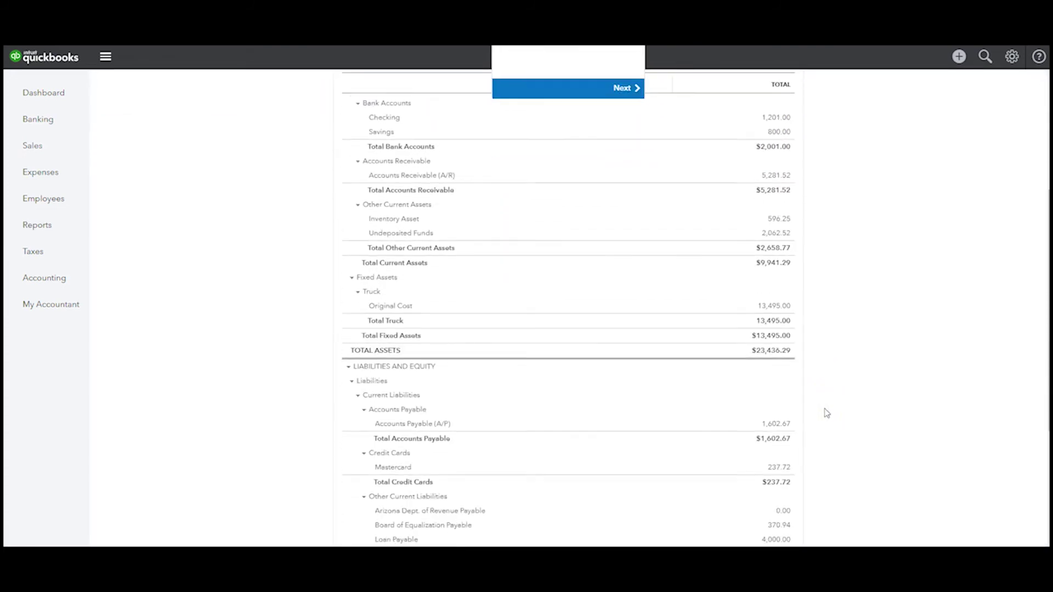
scroll(827, 413, down, 1)
scroll(827, 413, down, 1)
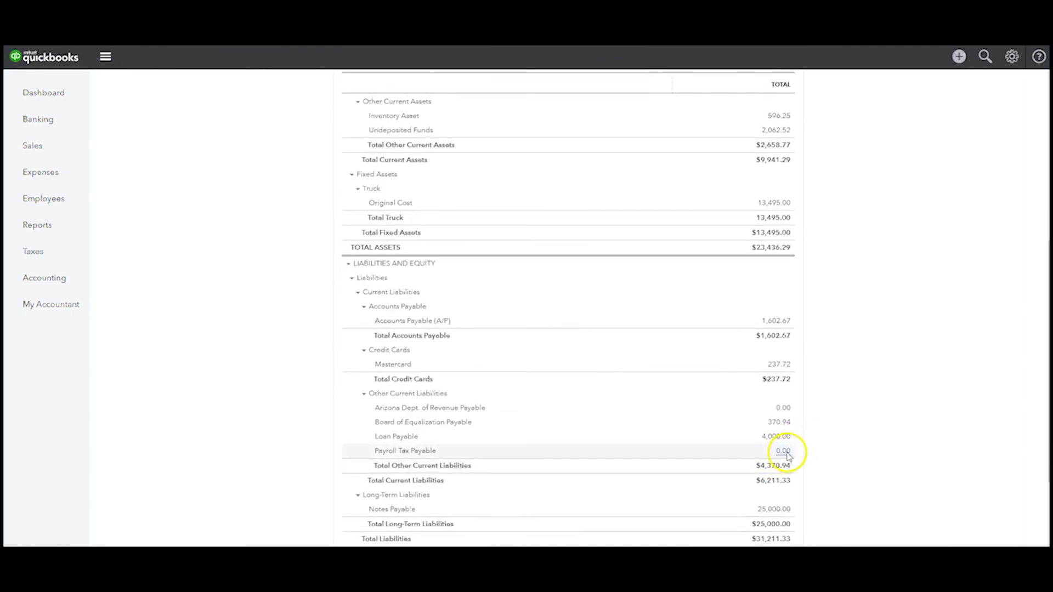
click(783, 452)
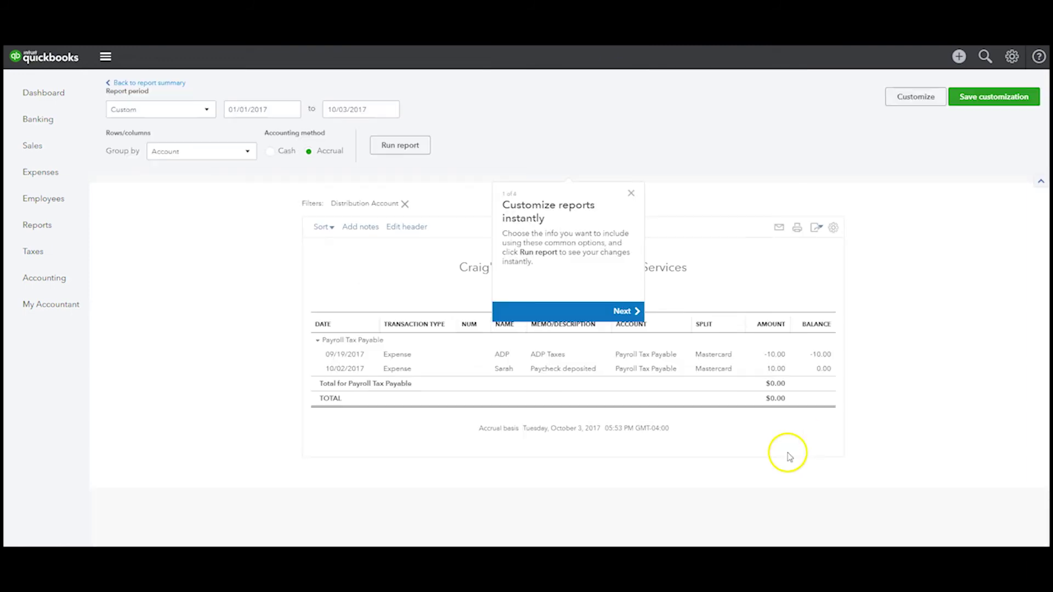
click(635, 193)
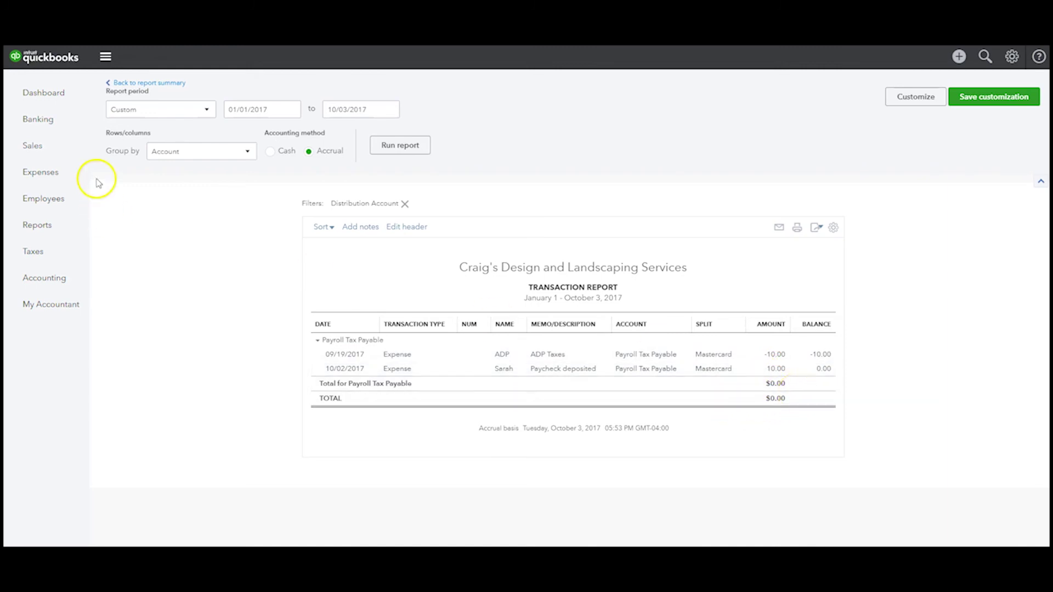
Run the Profit and Loss report and check the Payroll Tax Expenses line under Taxes & Licenses
click(60, 231)
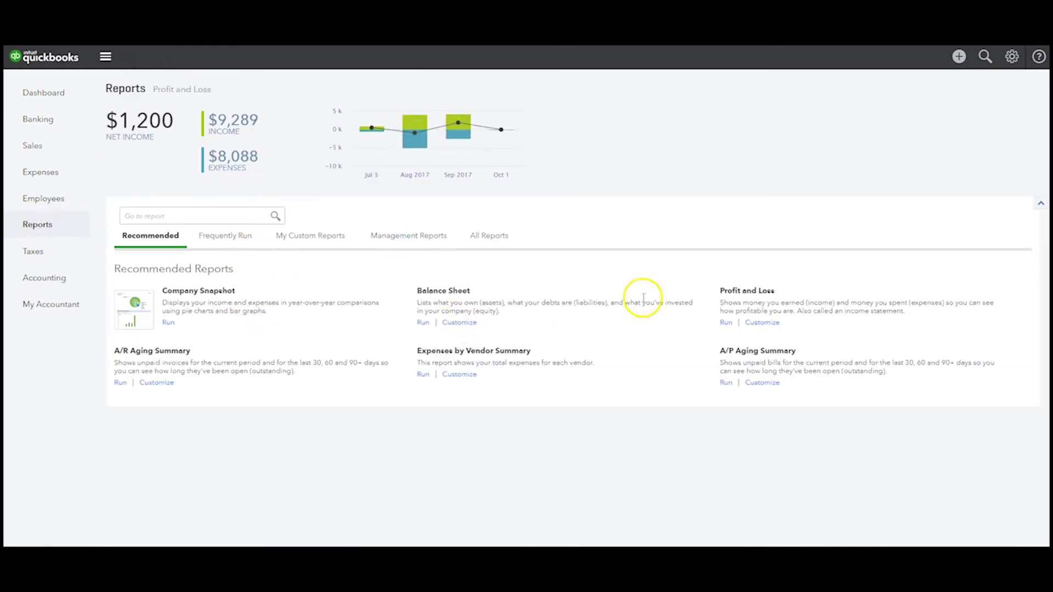
click(751, 296)
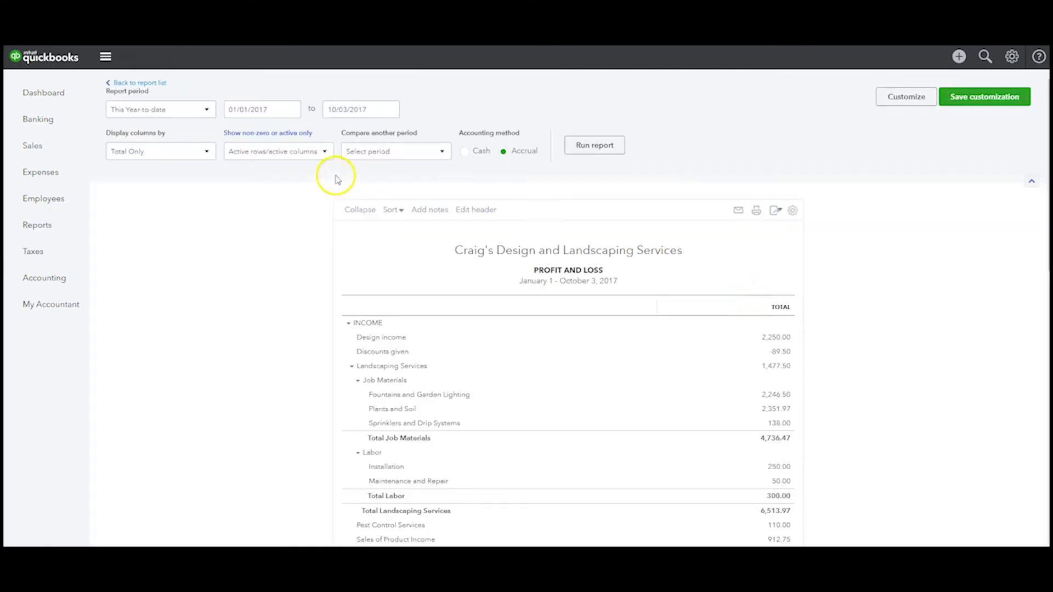
scroll(863, 387, down, 5)
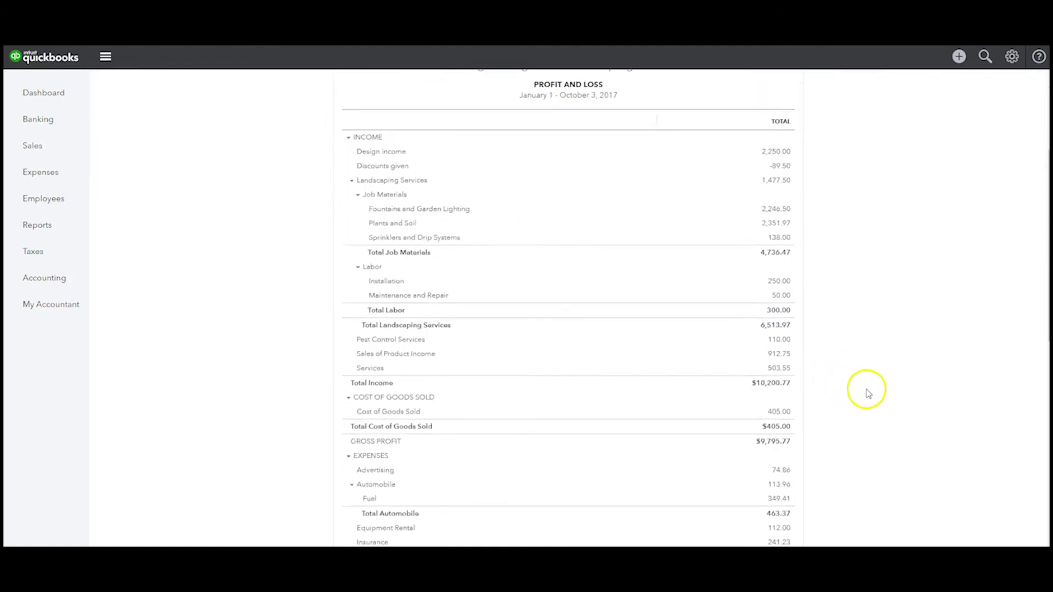
scroll(869, 393, down, 4)
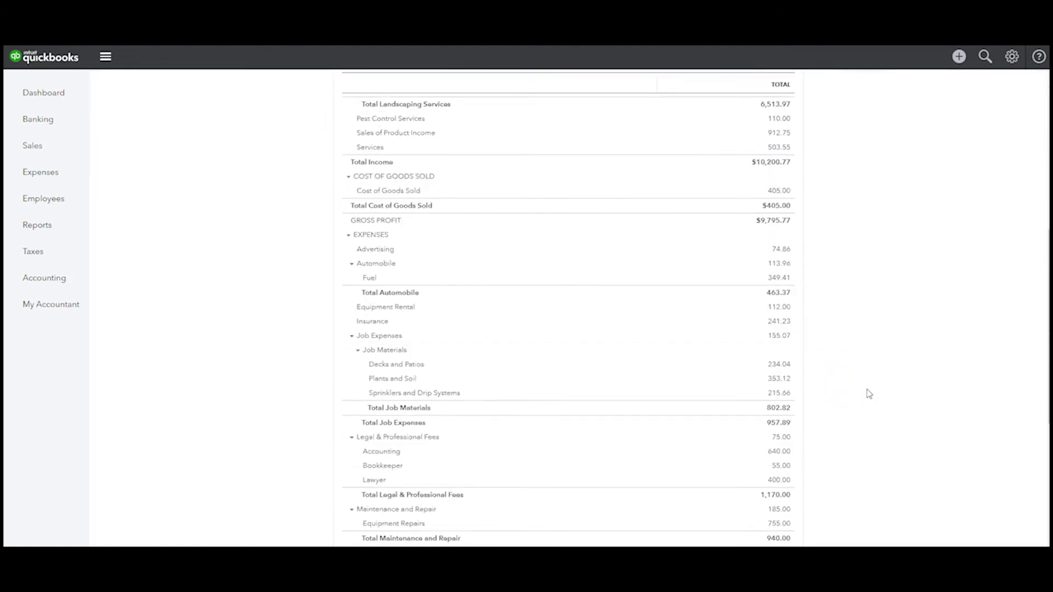
scroll(869, 393, down, 1)
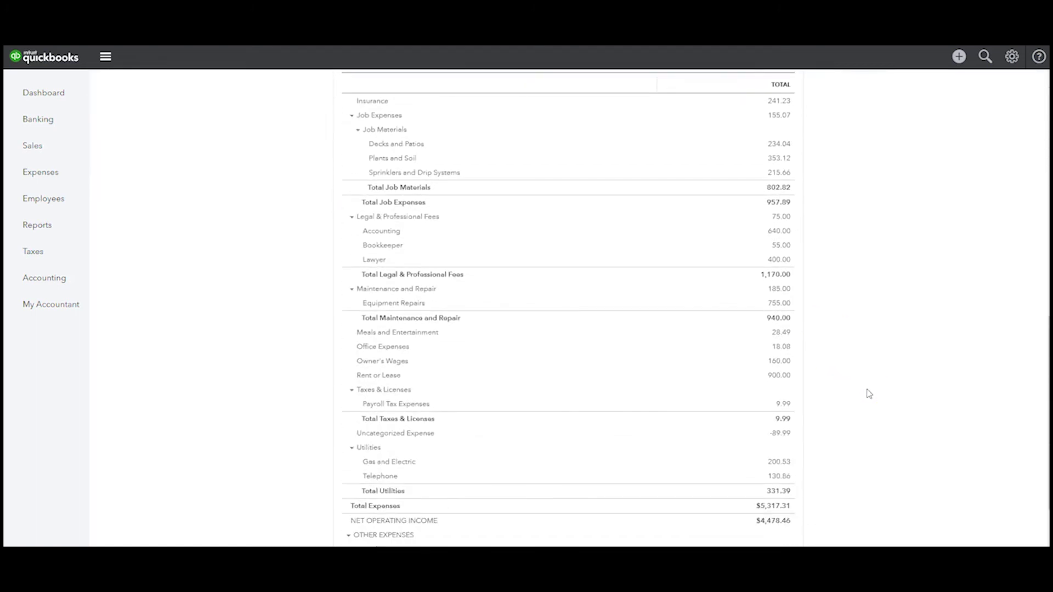
right_click(785, 406)
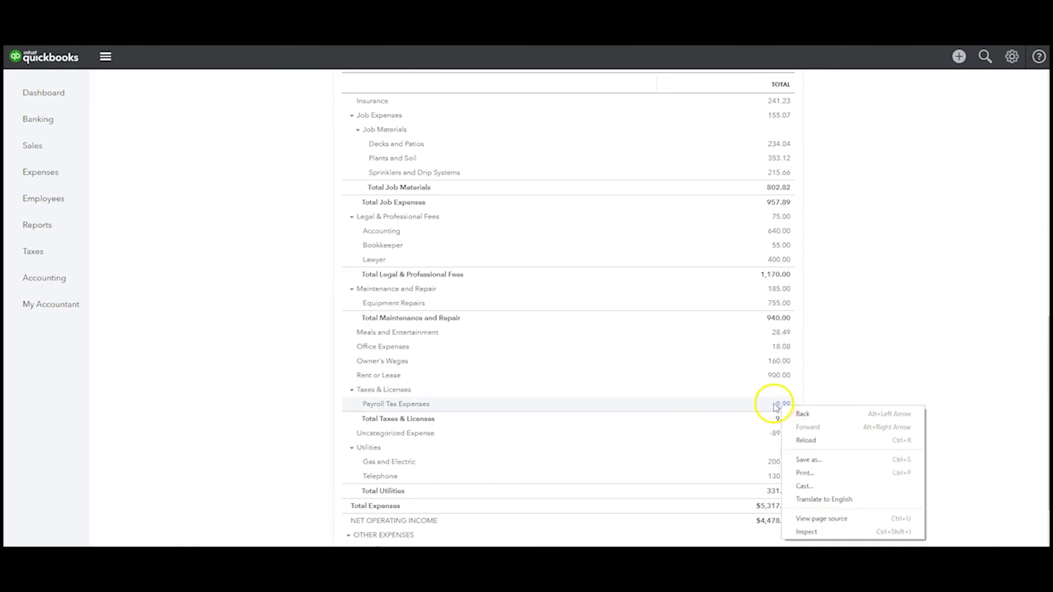
click(860, 386)
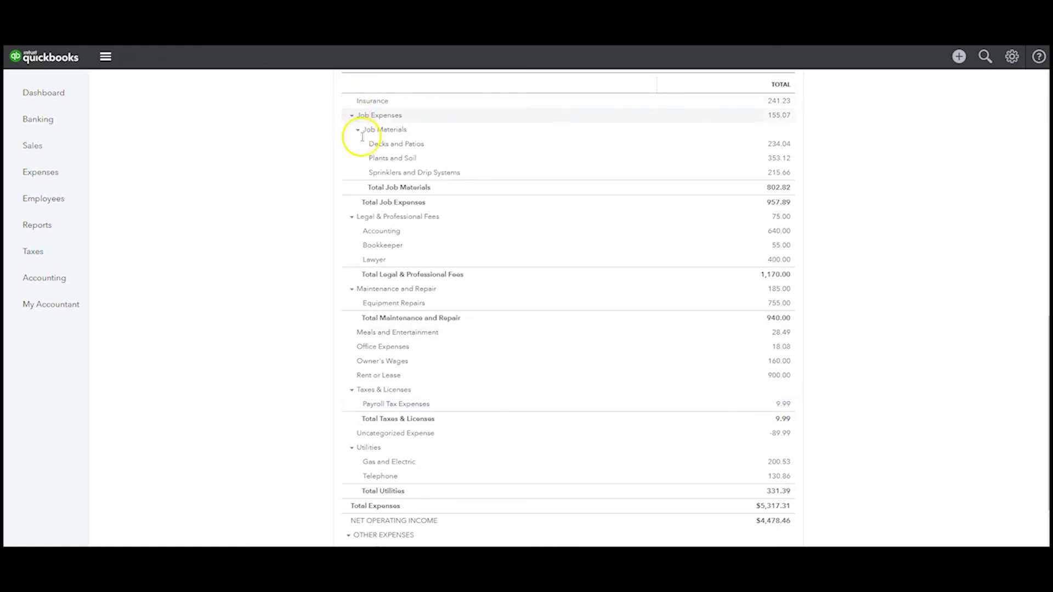
Search the Profit and Loss report for "own" and open the amount on the Owner's Wages line
scroll(873, 328, down, 2)
scroll(874, 328, up, 5)
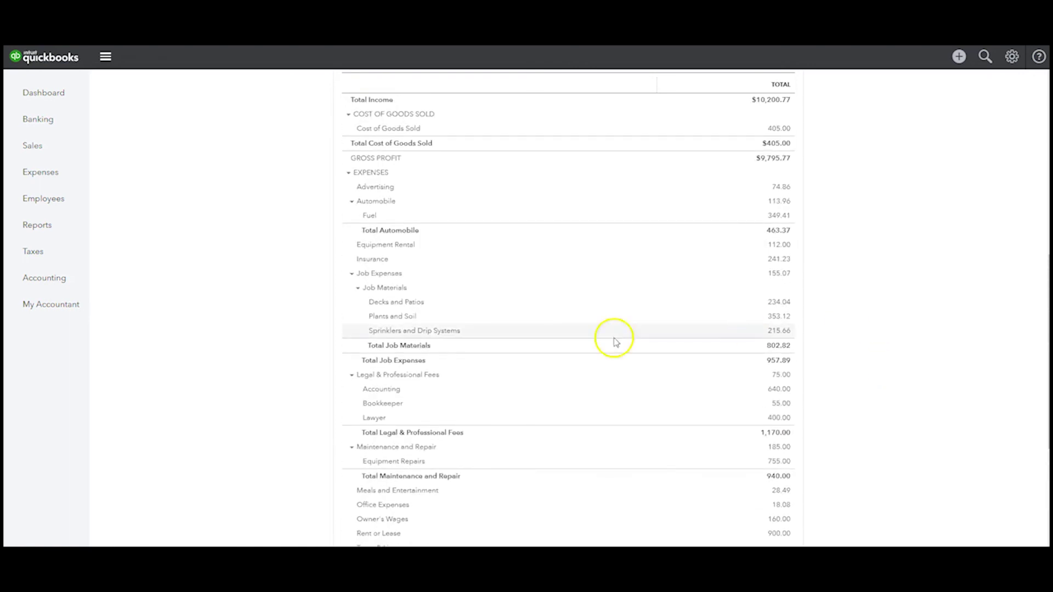
key(ctrl+f)
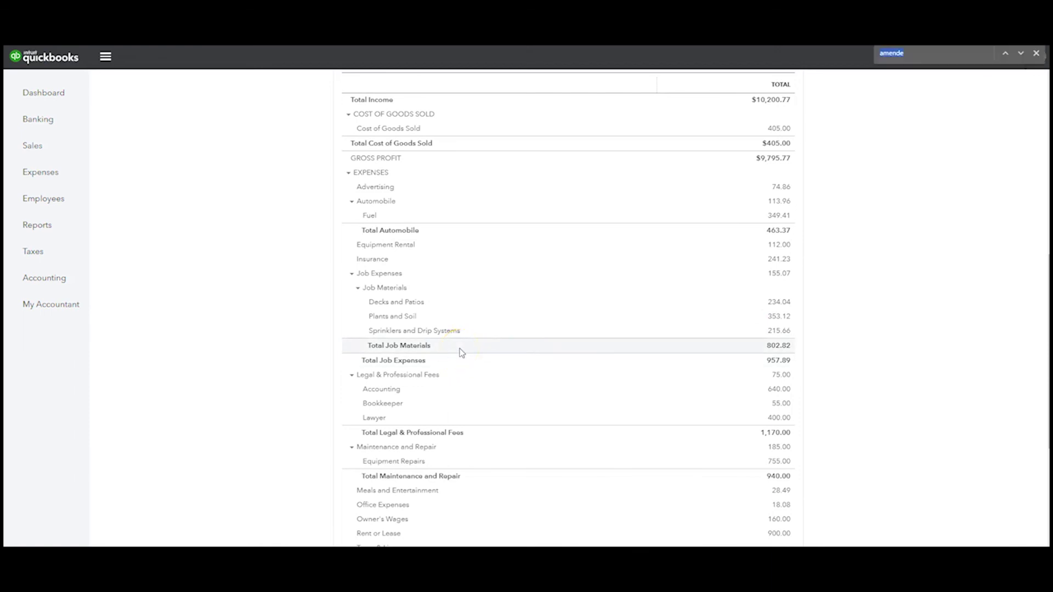
text(own)
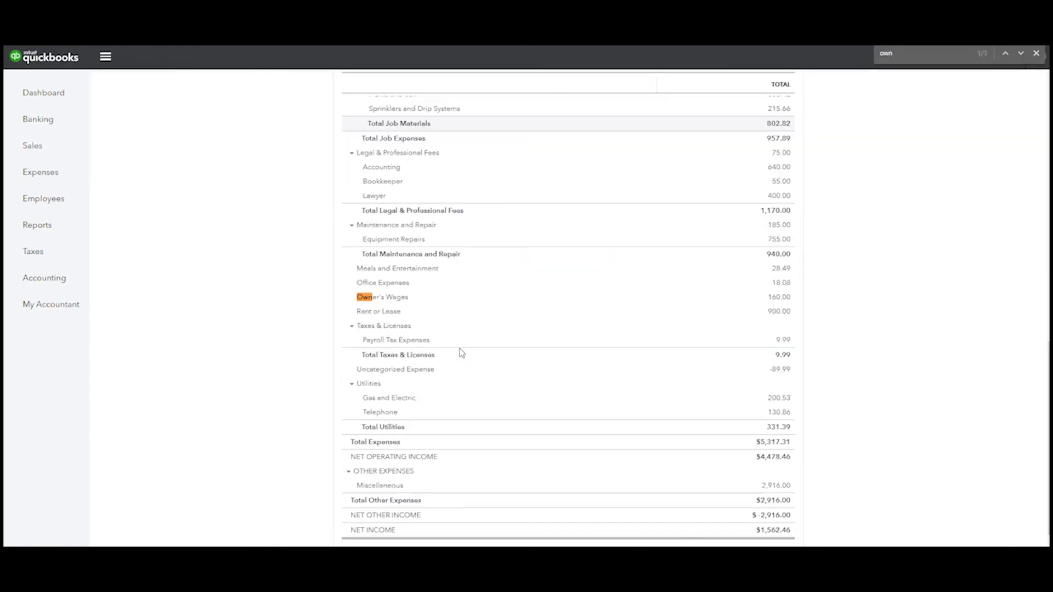
click(779, 299)
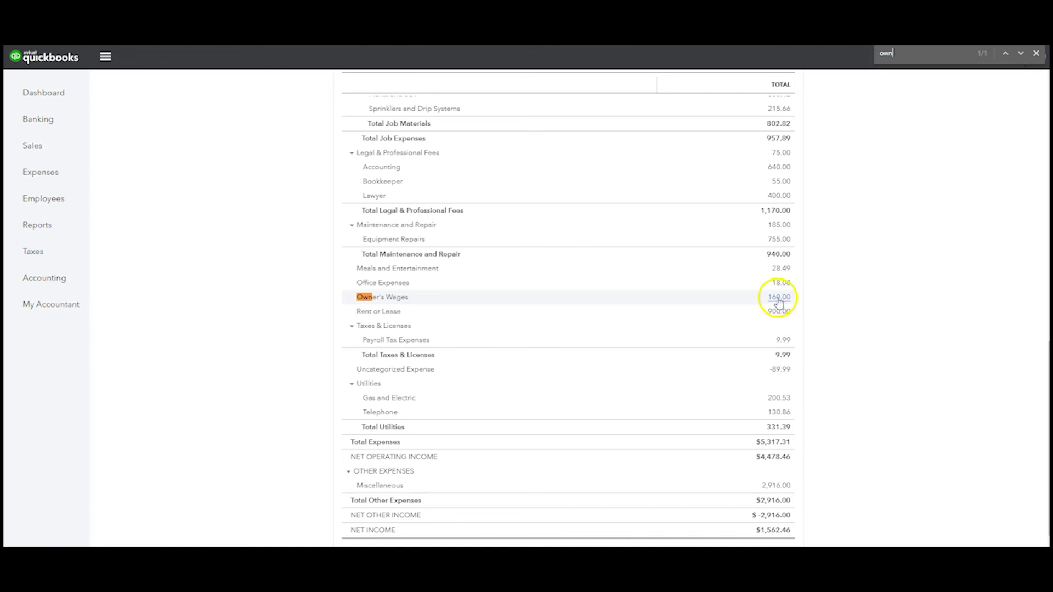